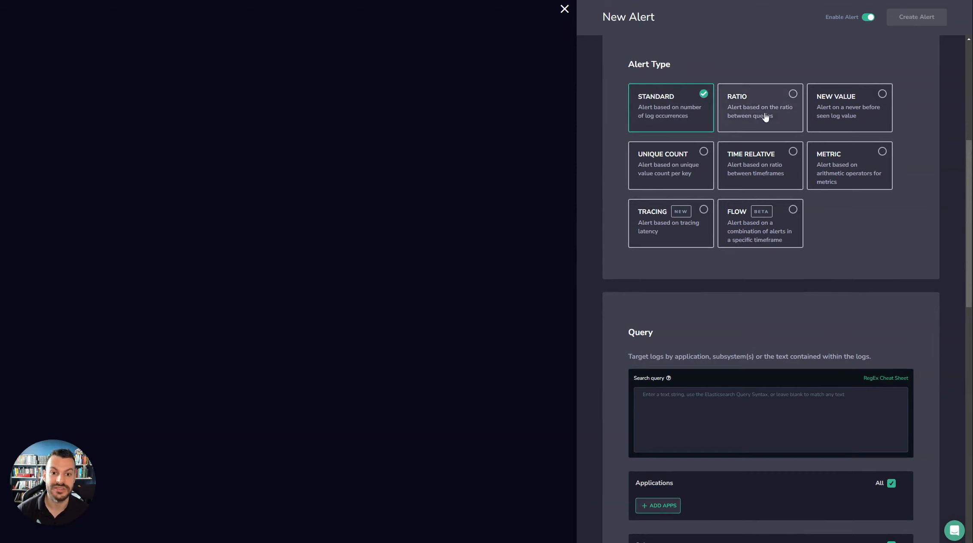
Preview the Ratio, New Value, Unique Count and Time Relative alert types, ending back on Standard
{"action": "scroll", "coordinate": [741, 284], "scroll_direction": "down", "scroll_amount": 2}
{"action": "scroll", "coordinate": [744, 279], "scroll_direction": "up", "scroll_amount": 3}
{"action": "left_click", "coordinate": [765, 159]}
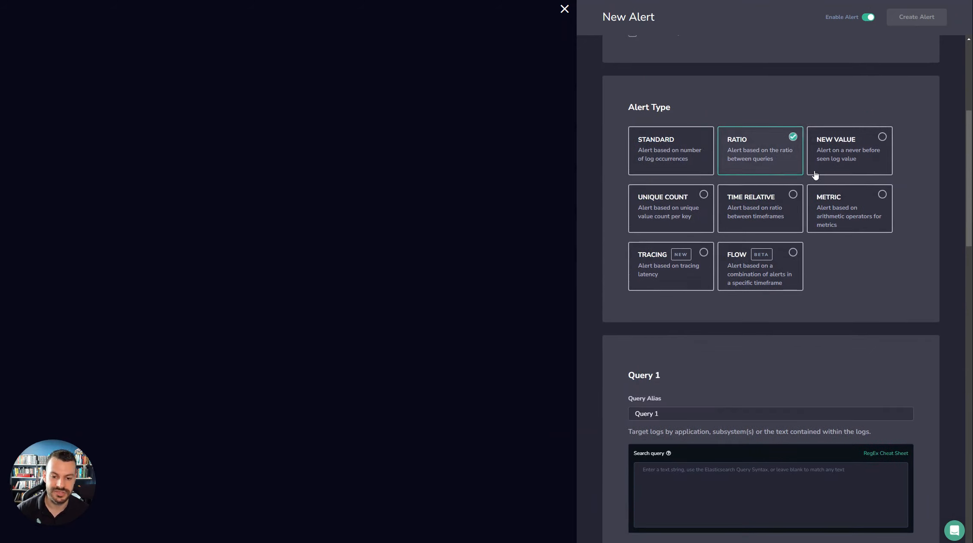
{"action": "left_click", "coordinate": [854, 160]}
{"action": "left_click", "coordinate": [644, 203]}
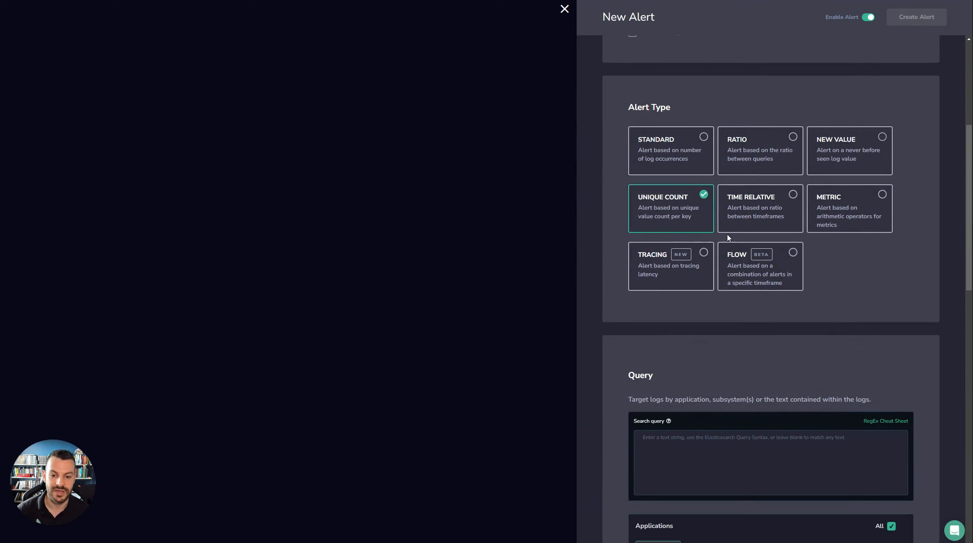
{"action": "left_click", "coordinate": [776, 222]}
{"action": "scroll", "coordinate": [768, 349], "scroll_direction": "down", "scroll_amount": 6}
{"action": "scroll", "coordinate": [753, 409], "scroll_direction": "up", "scroll_amount": 6}
{"action": "left_click", "coordinate": [639, 161]}
Browse the webhooks available for the alert's default notification without choosing one
{"action": "scroll", "coordinate": [739, 296], "scroll_direction": "down", "scroll_amount": 12}
{"action": "scroll", "coordinate": [750, 300], "scroll_direction": "down", "scroll_amount": 5}
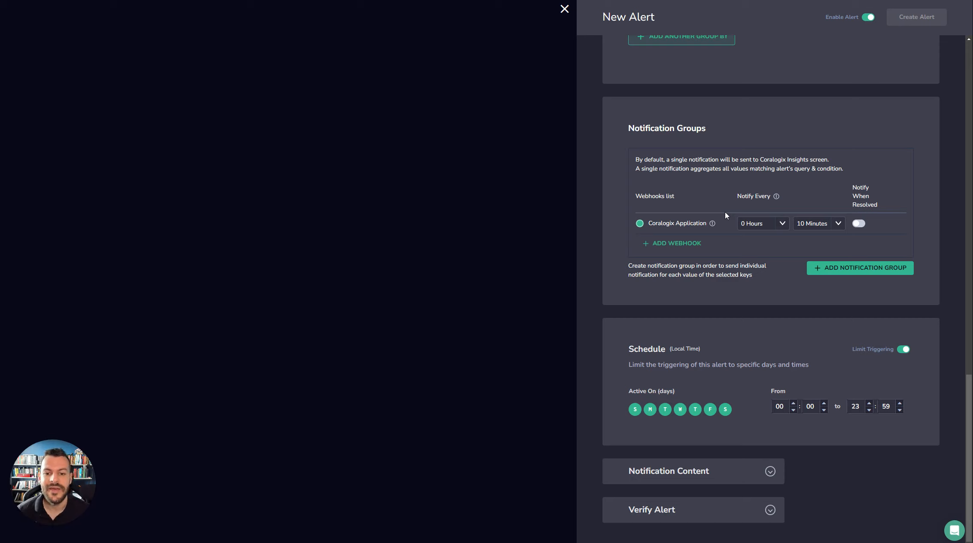
{"action": "left_click", "coordinate": [680, 244]}
{"action": "scroll", "coordinate": [731, 290], "scroll_direction": "down", "scroll_amount": 5}
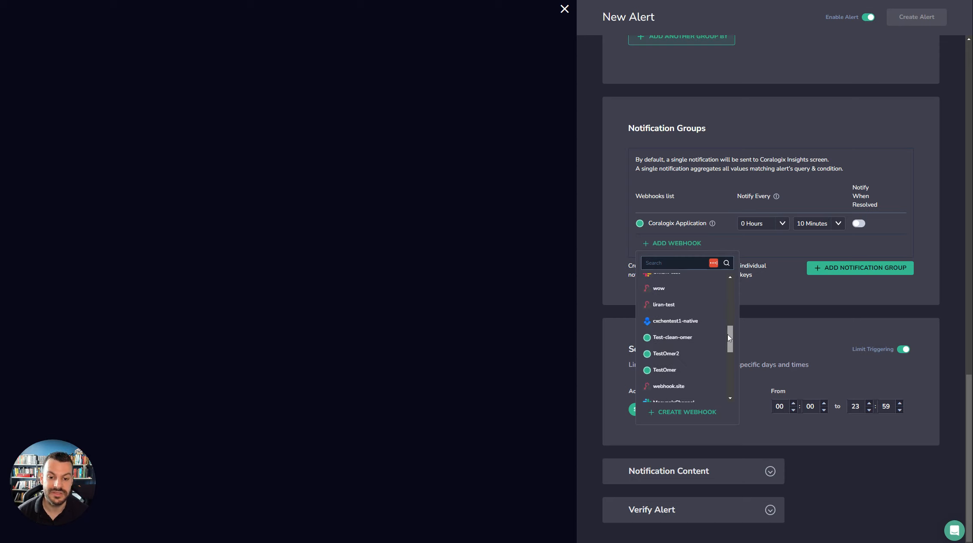
{"action": "mouse_move", "coordinate": [728, 334]}
{"action": "left_mouse_down"}
{"action": "mouse_move", "coordinate": [728, 278]}
{"action": "mouse_move", "coordinate": [731, 334]}
{"action": "mouse_move", "coordinate": [730, 325]}
{"action": "left_mouse_up"}
{"action": "left_click", "coordinate": [756, 253]}
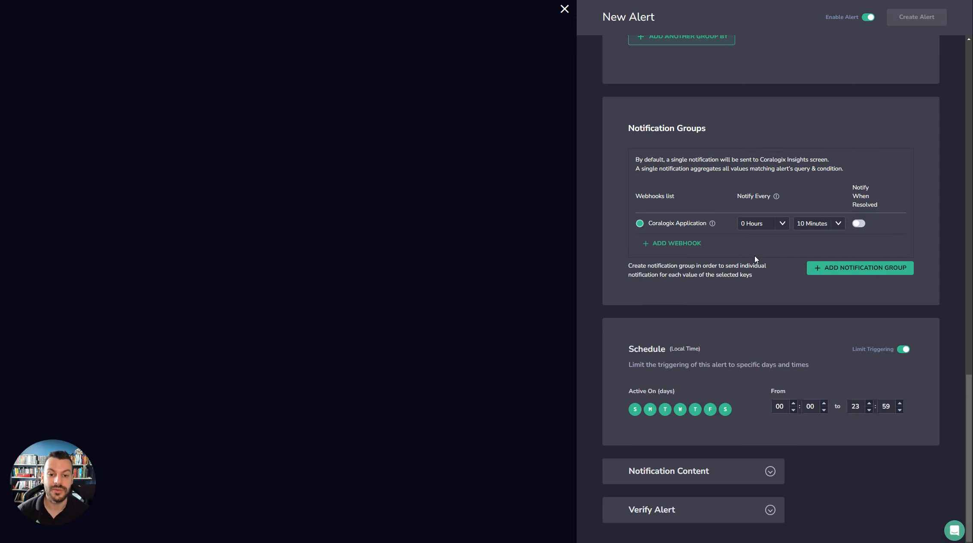
Discard the unsaved alert and open the Webhooks integration page
{"action": "left_click", "coordinate": [564, 8]}
{"action": "left_click", "coordinate": [569, 326]}
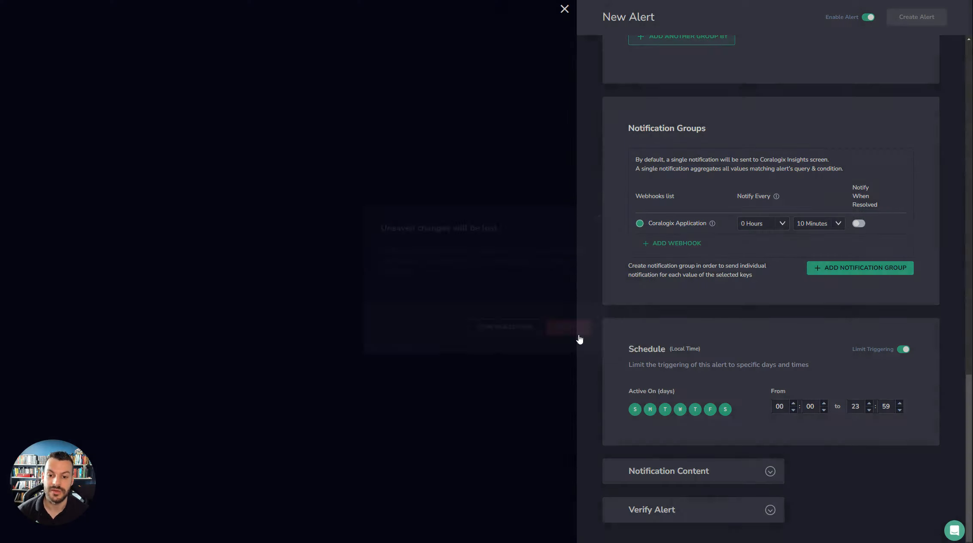
{"action": "mouse_move", "coordinate": [359, 10]}
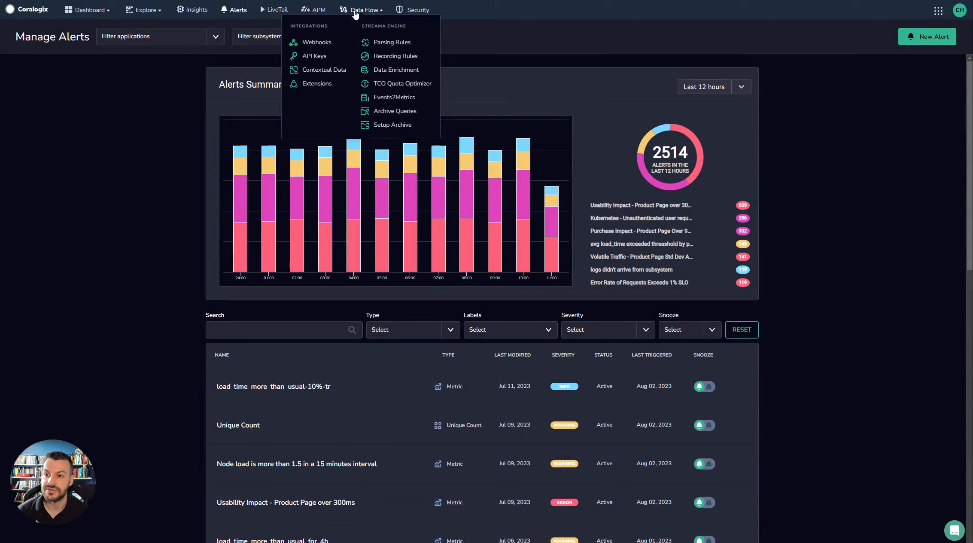
{"action": "left_click", "coordinate": [310, 47]}
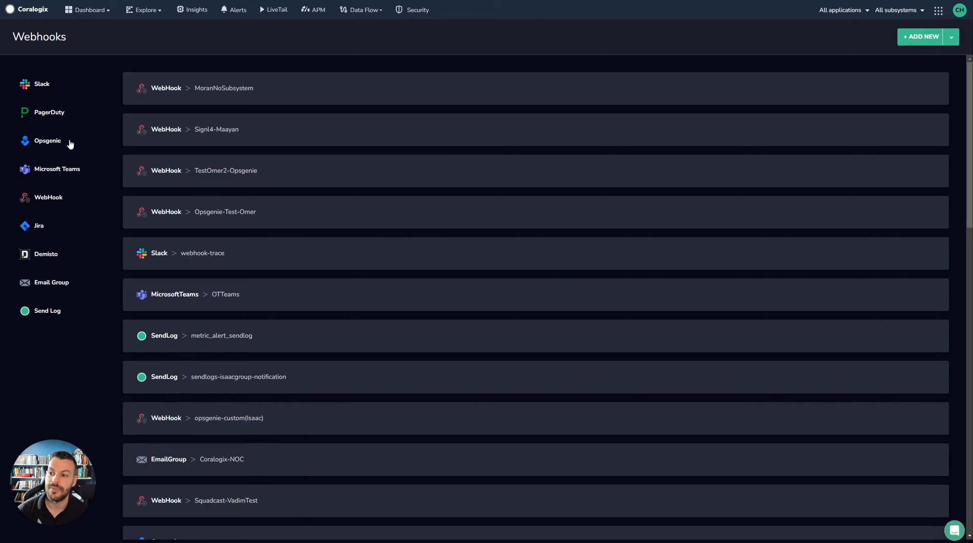
Examine the URL, method and message body of the first Opsgenie entry among the generic webhooks, and view the Slack webhooks
{"action": "left_click", "coordinate": [54, 197]}
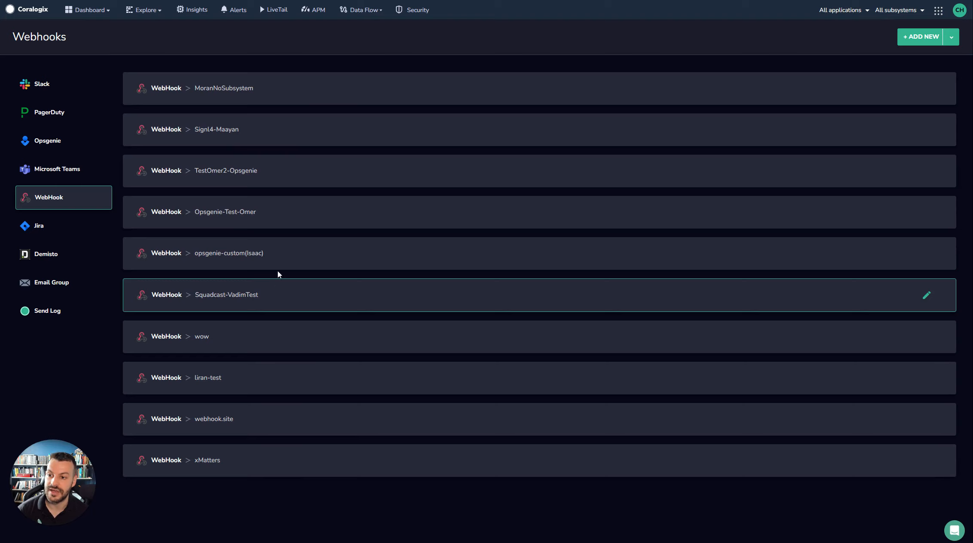
{"action": "left_click", "coordinate": [290, 174]}
{"action": "scroll", "coordinate": [233, 183], "scroll_direction": "down", "scroll_amount": 4}
{"action": "scroll", "coordinate": [243, 195], "scroll_direction": "up", "scroll_amount": 1}
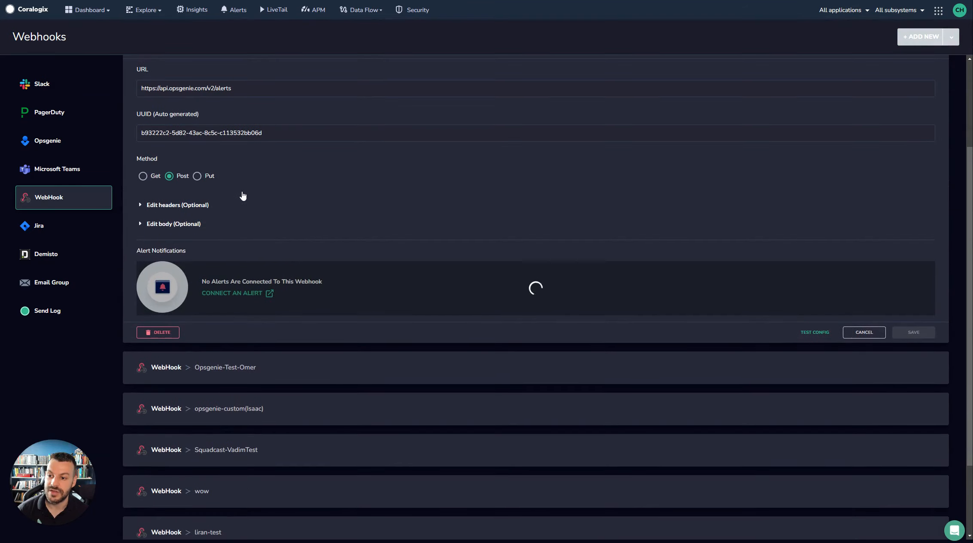
{"action": "scroll", "coordinate": [211, 263], "scroll_direction": "up", "scroll_amount": 2}
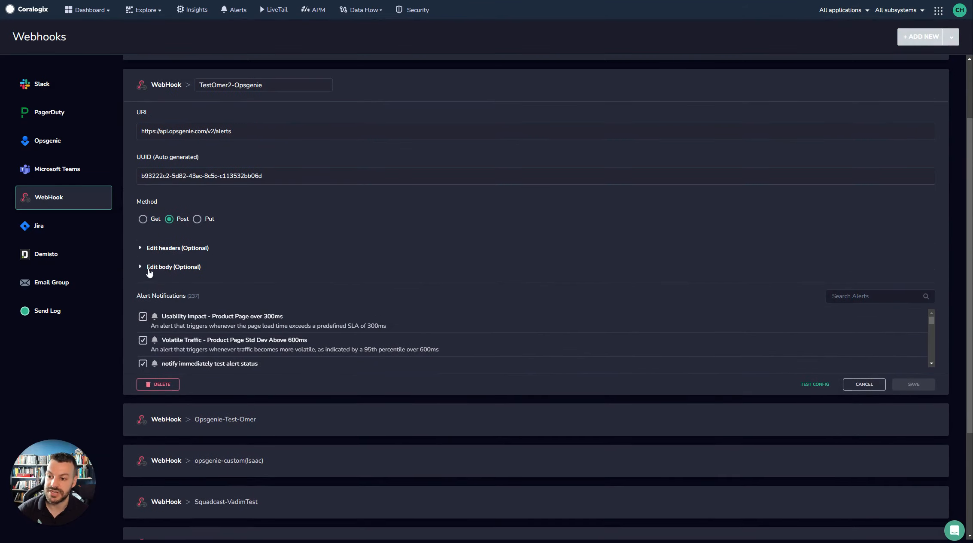
{"action": "left_click", "coordinate": [149, 271]}
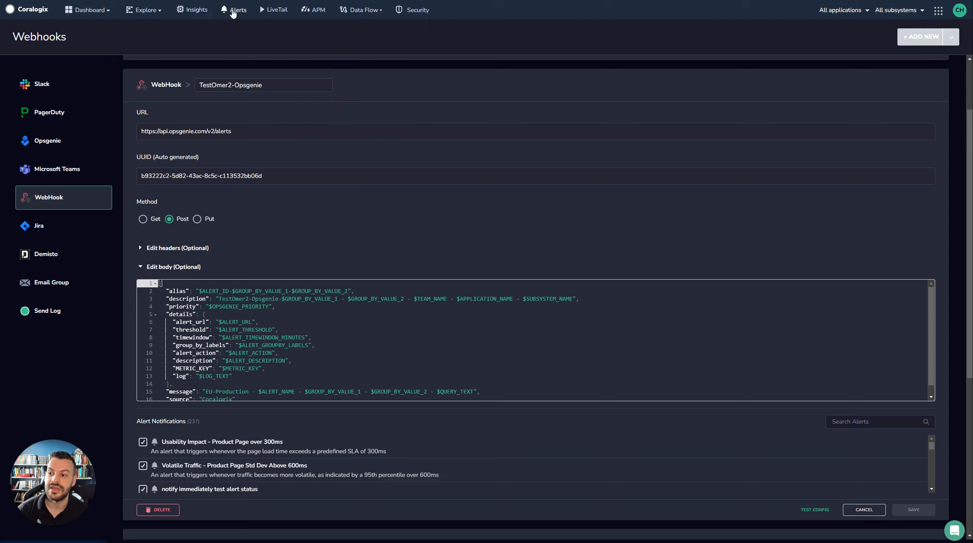
{"action": "left_click", "coordinate": [63, 94]}
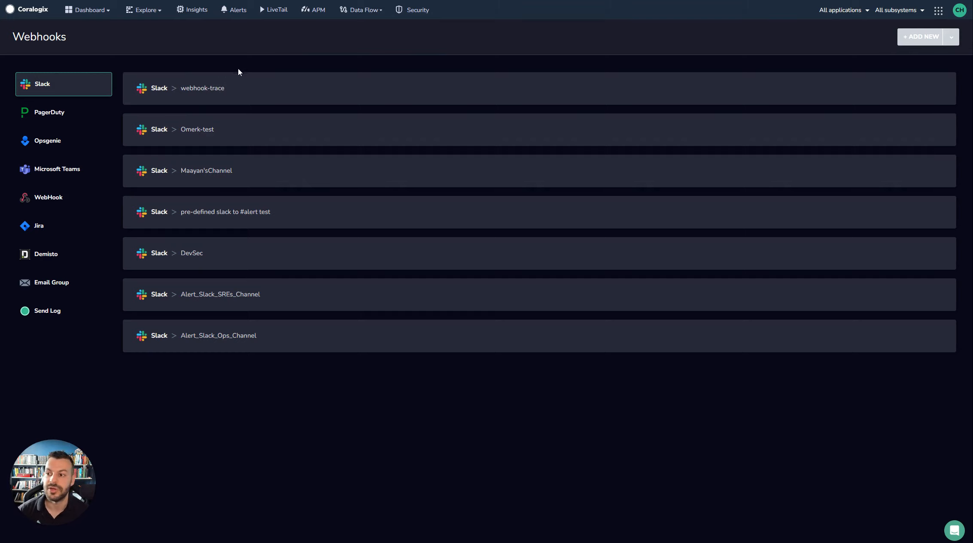
{"action": "left_click", "coordinate": [37, 204]}
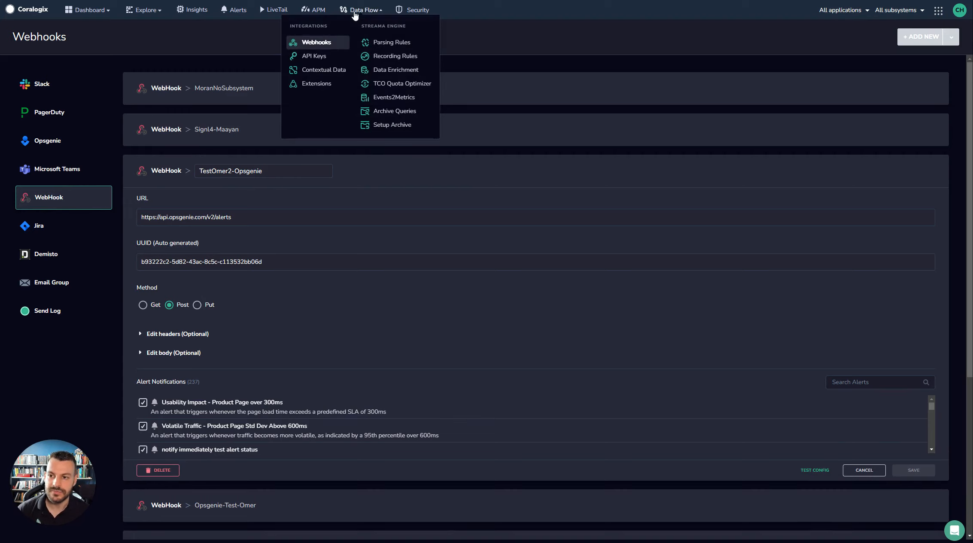
Start a new alert from the alerts overview and add a notification group to it
{"action": "left_click", "coordinate": [226, 13]}
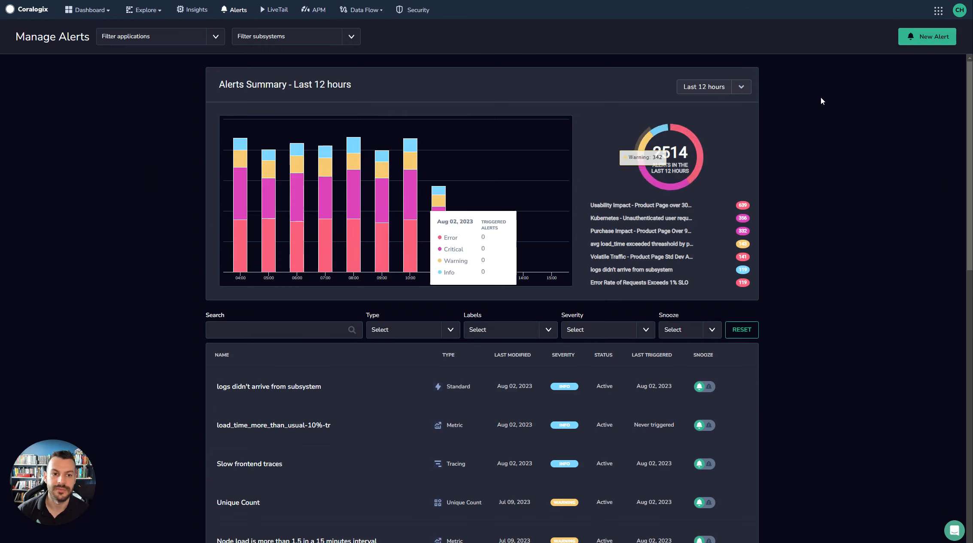
{"action": "left_click", "coordinate": [927, 36]}
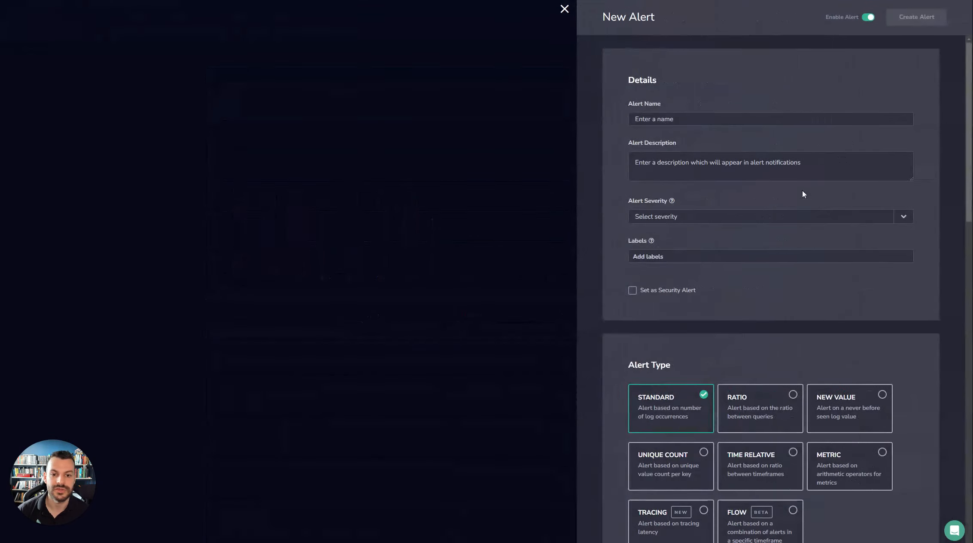
{"action": "scroll", "coordinate": [802, 190], "scroll_direction": "down", "scroll_amount": 15}
{"action": "scroll", "coordinate": [783, 284], "scroll_direction": "down", "scroll_amount": 2}
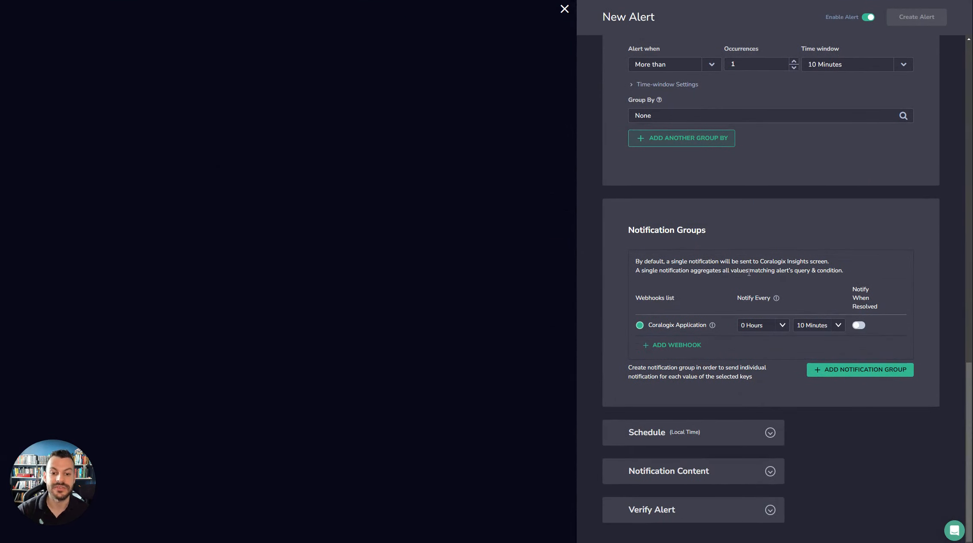
{"action": "left_click", "coordinate": [825, 369]}
{"action": "scroll", "coordinate": [752, 353], "scroll_direction": "down", "scroll_amount": 3}
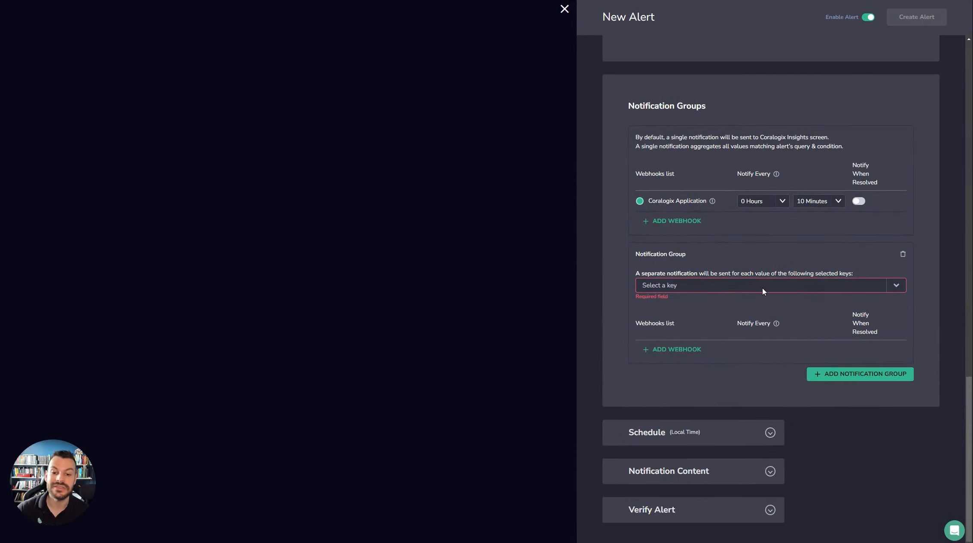
Group the alert's condition by coralogix.metadata.applicationName
{"action": "scroll", "coordinate": [766, 257], "scroll_direction": "up", "scroll_amount": 12}
{"action": "left_click", "coordinate": [756, 261]}
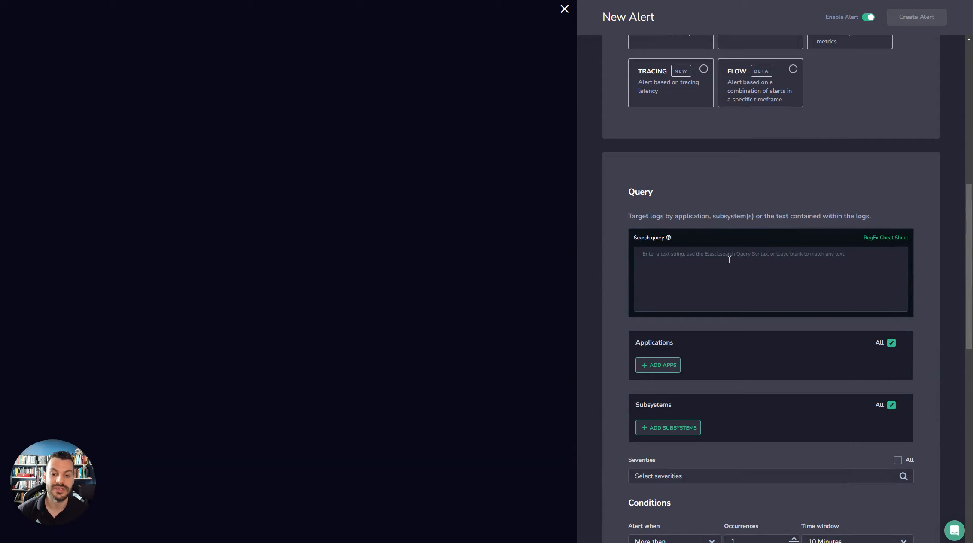
{"action": "scroll", "coordinate": [729, 259], "scroll_direction": "up", "scroll_amount": 4}
{"action": "scroll", "coordinate": [712, 253], "scroll_direction": "down", "scroll_amount": 5}
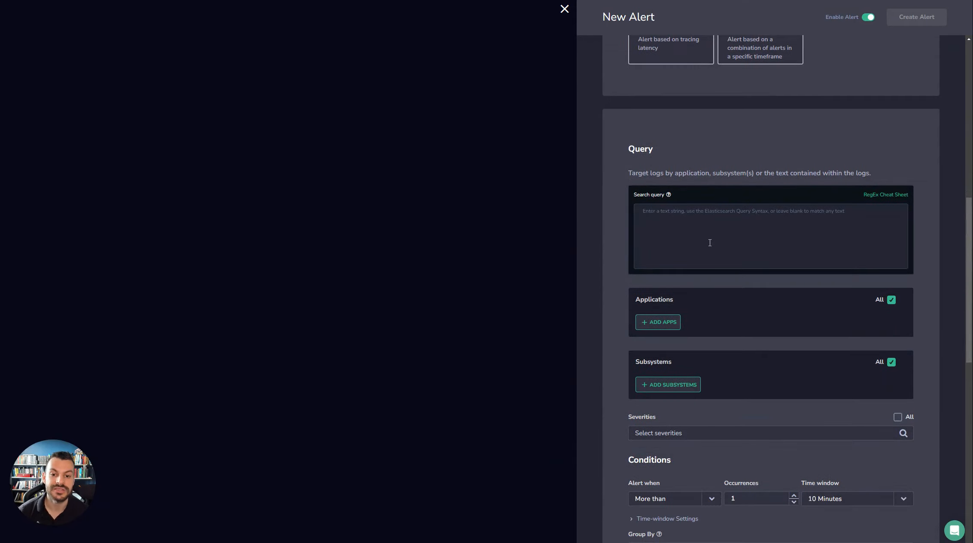
{"action": "scroll", "coordinate": [747, 241], "scroll_direction": "down", "scroll_amount": 4}
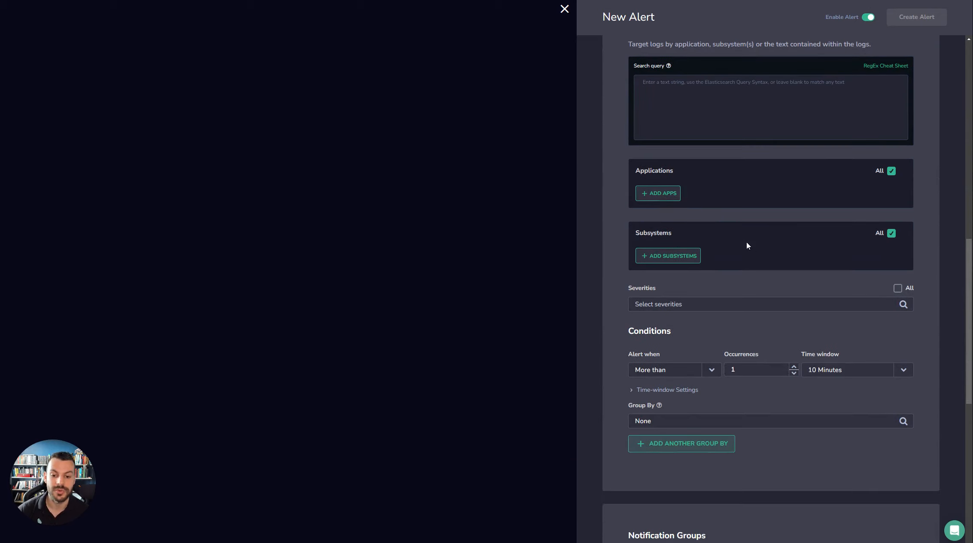
{"action": "scroll", "coordinate": [743, 233], "scroll_direction": "up", "scroll_amount": 2}
{"action": "scroll", "coordinate": [734, 238], "scroll_direction": "down", "scroll_amount": 2}
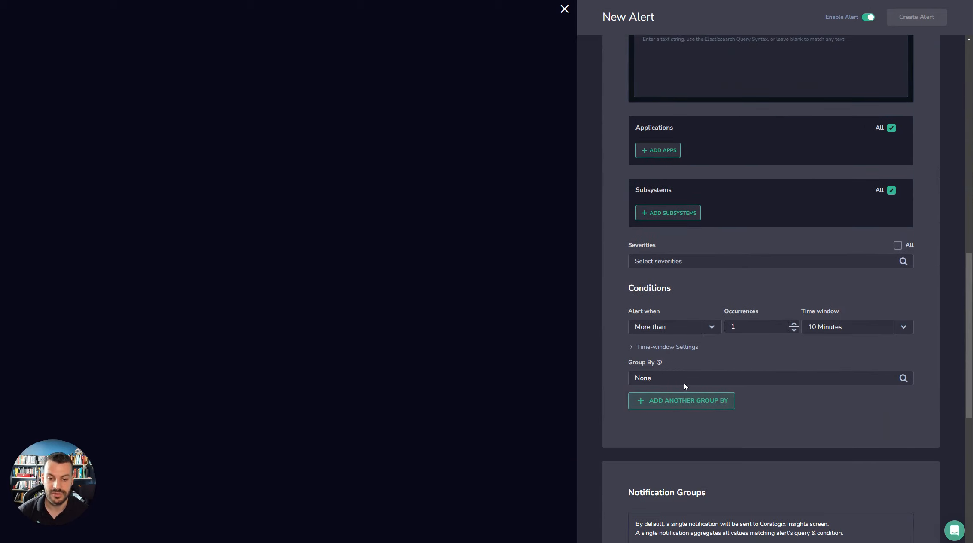
{"action": "left_click", "coordinate": [684, 379]}
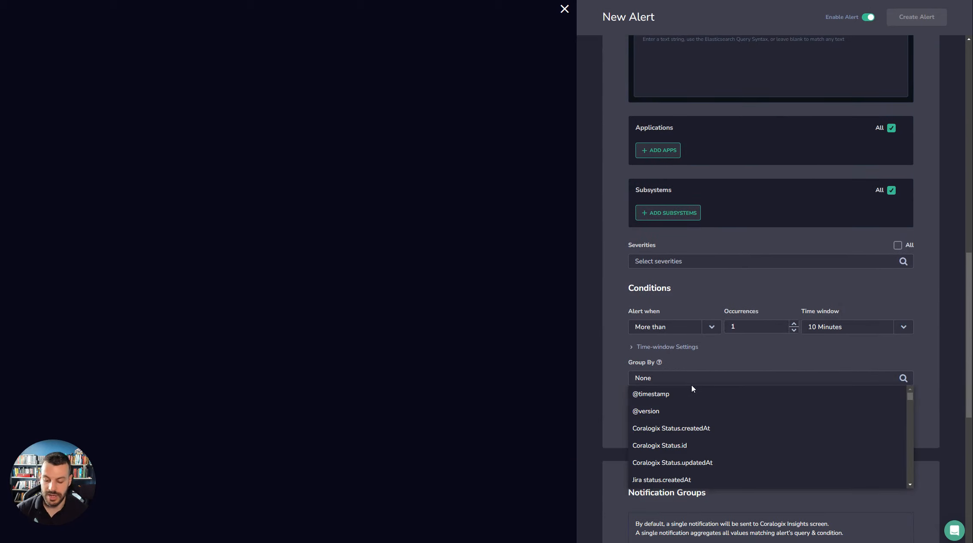
{"action": "type", "text": "applic"}
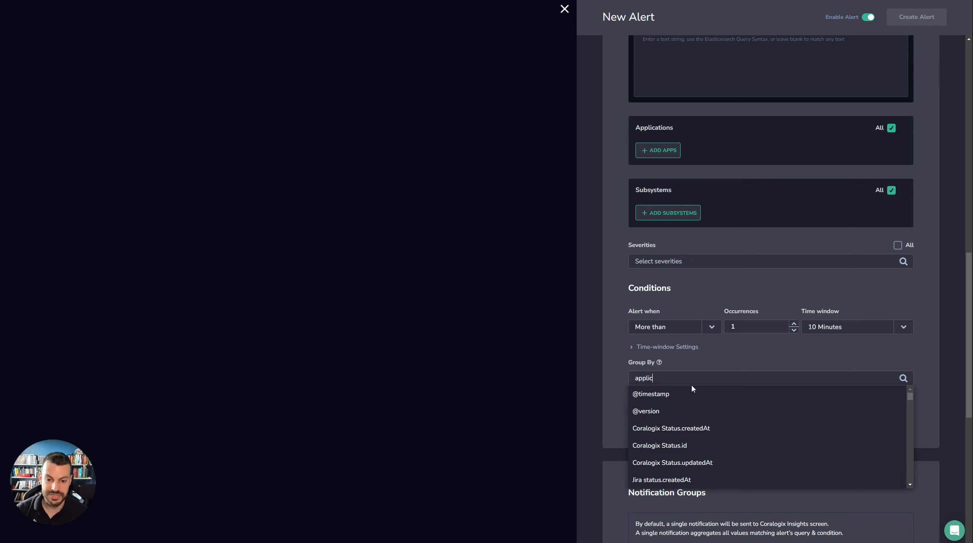
{"action": "left_click", "coordinate": [698, 410]}
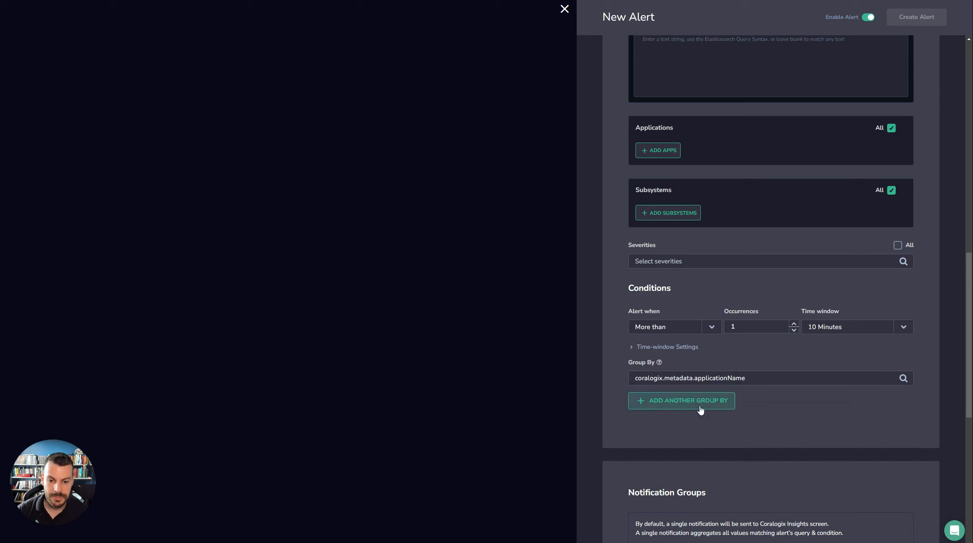
{"action": "left_click", "coordinate": [754, 351]}
{"action": "left_click", "coordinate": [687, 352]}
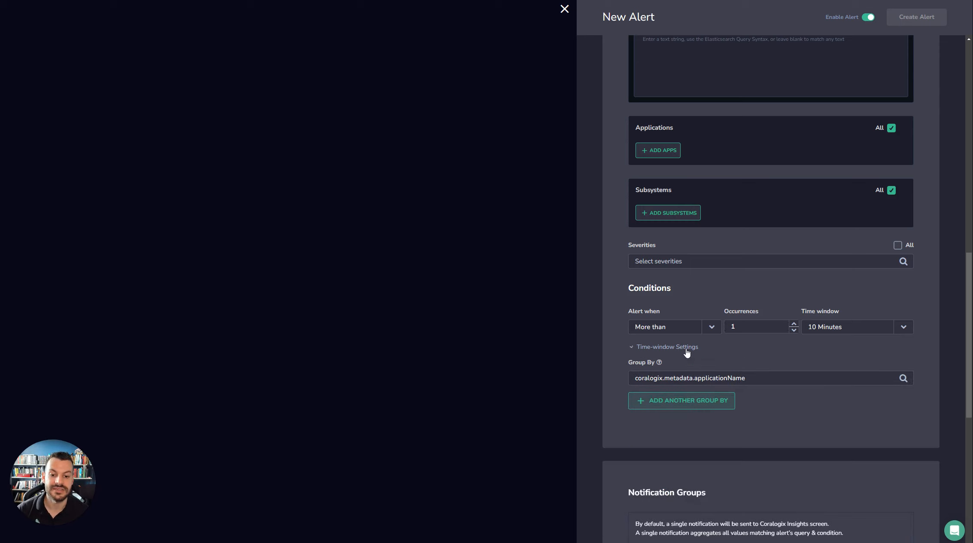
{"action": "scroll", "coordinate": [771, 417], "scroll_direction": "up", "scroll_amount": 1}
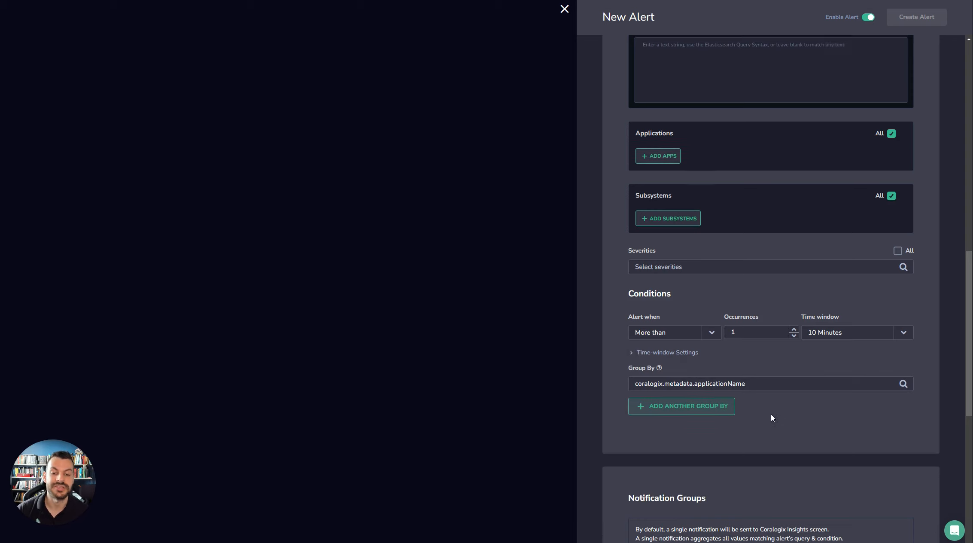
{"action": "scroll", "coordinate": [772, 416], "scroll_direction": "up", "scroll_amount": 4}
{"action": "scroll", "coordinate": [780, 407], "scroll_direction": "down", "scroll_amount": 3}
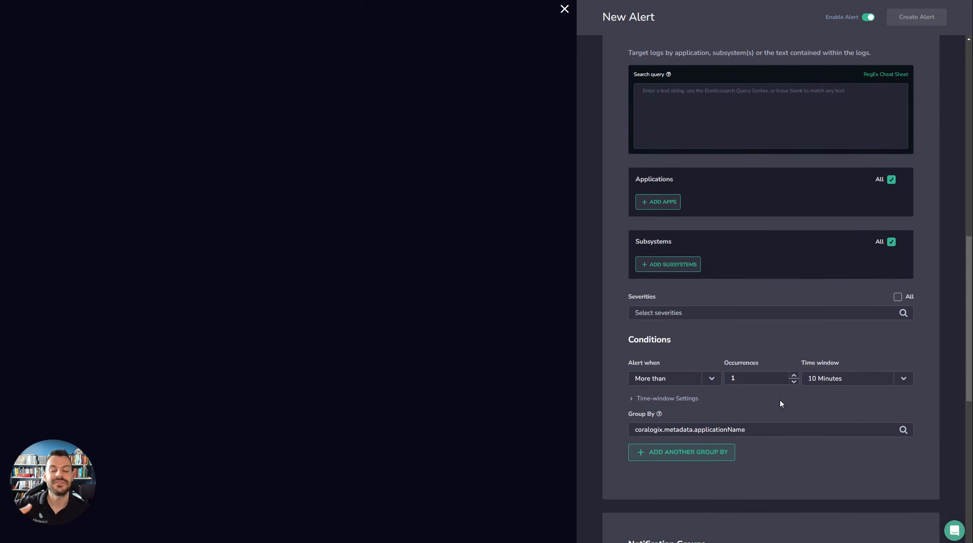
{"action": "scroll", "coordinate": [781, 400], "scroll_direction": "up", "scroll_amount": 2}
{"action": "scroll", "coordinate": [783, 400], "scroll_direction": "down", "scroll_amount": 1}
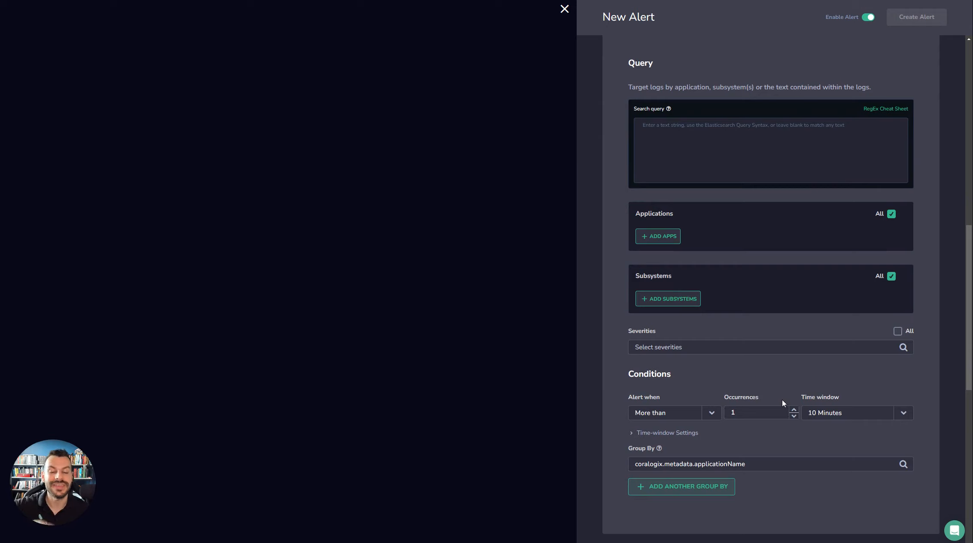
Set coralogix.metadata.applicationName as the added notification group's key and show the webhooks available for that group
{"action": "scroll", "coordinate": [783, 399], "scroll_direction": "down", "scroll_amount": 13}
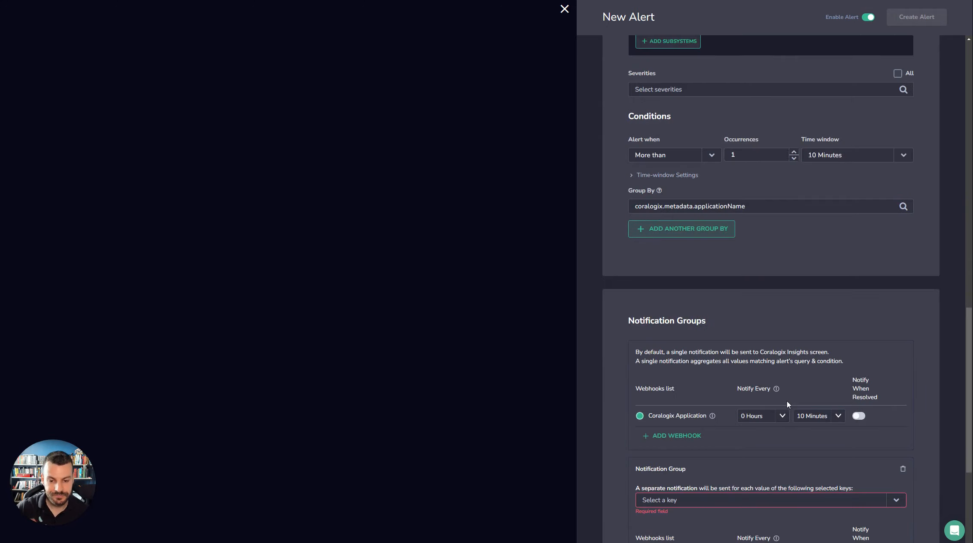
{"action": "left_click", "coordinate": [763, 285]}
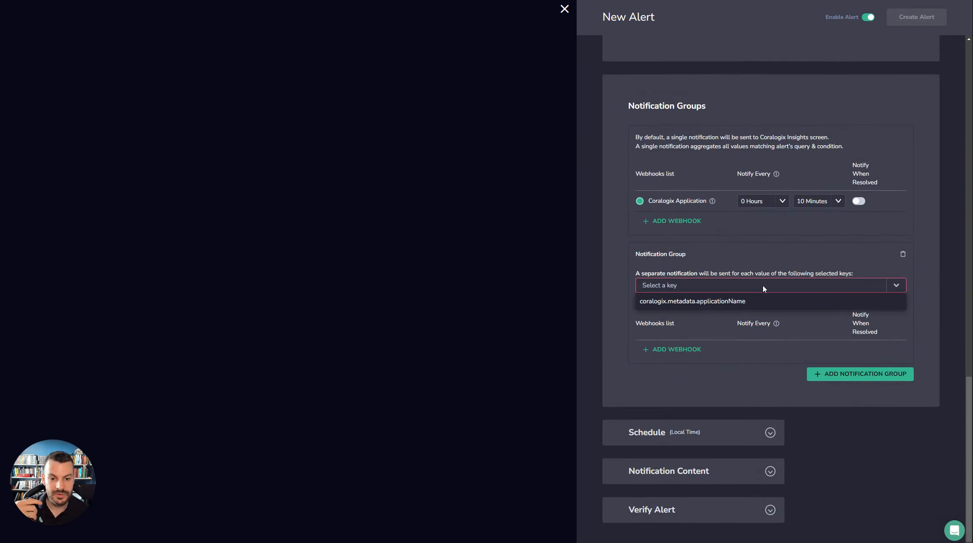
{"action": "left_click", "coordinate": [744, 302]}
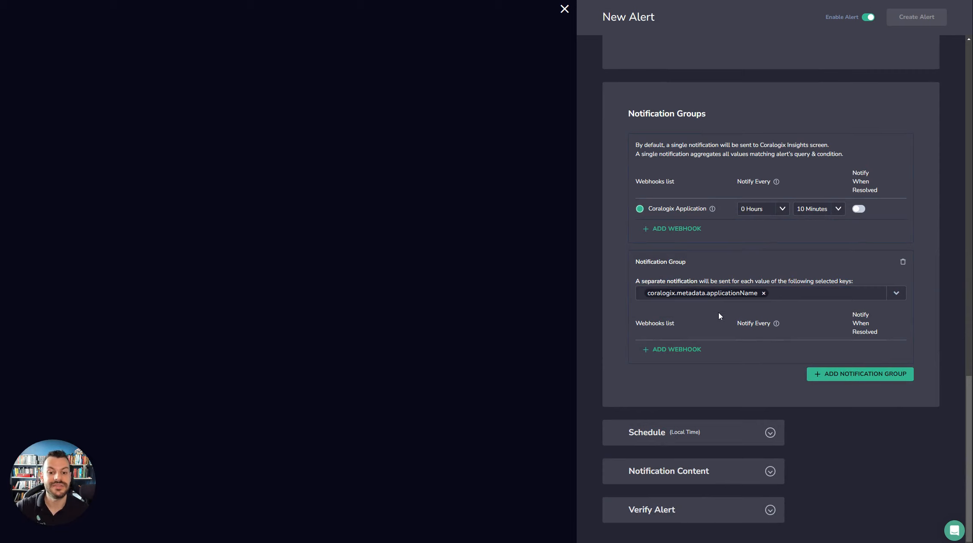
{"action": "left_click", "coordinate": [686, 348]}
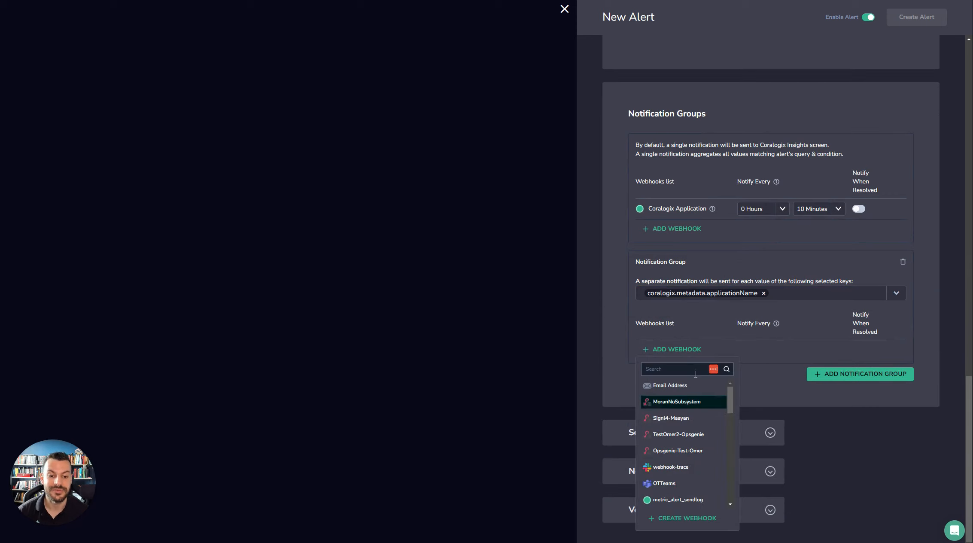
Add another notification group and add a Level 2 aggregation group-by to the alert's condition
{"action": "left_click", "coordinate": [842, 376]}
{"action": "scroll", "coordinate": [750, 398], "scroll_direction": "down", "scroll_amount": 3}
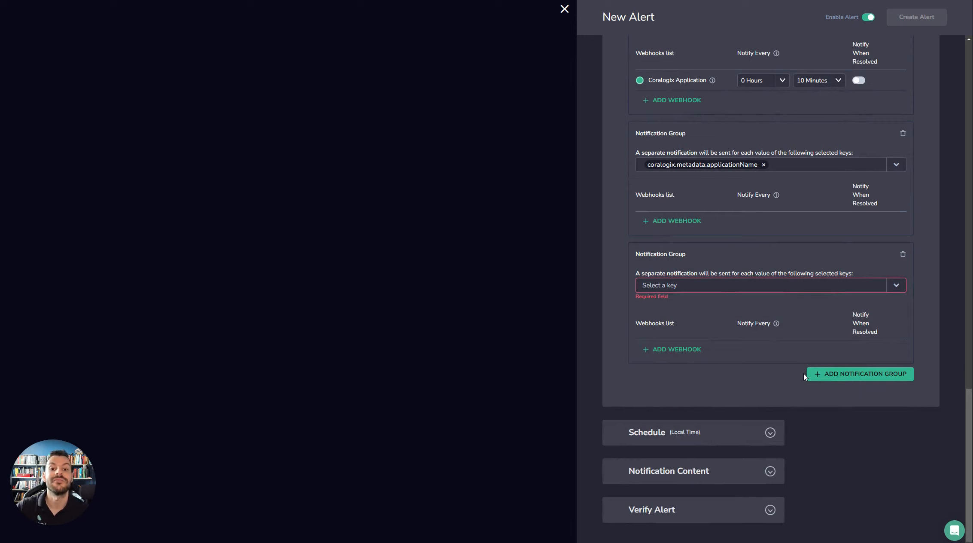
{"action": "scroll", "coordinate": [850, 348], "scroll_direction": "up", "scroll_amount": 10}
{"action": "left_click", "coordinate": [688, 322]}
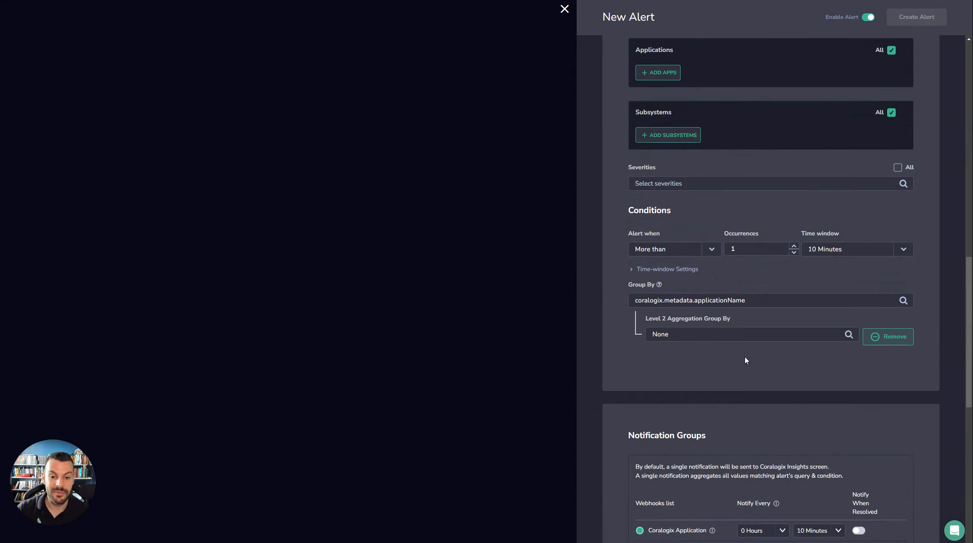
Set coralogix.metadata.applicationName as the separate-notification key of both added notification groups
{"action": "scroll", "coordinate": [769, 335], "scroll_direction": "down", "scroll_amount": 10}
{"action": "left_click", "coordinate": [767, 314]}
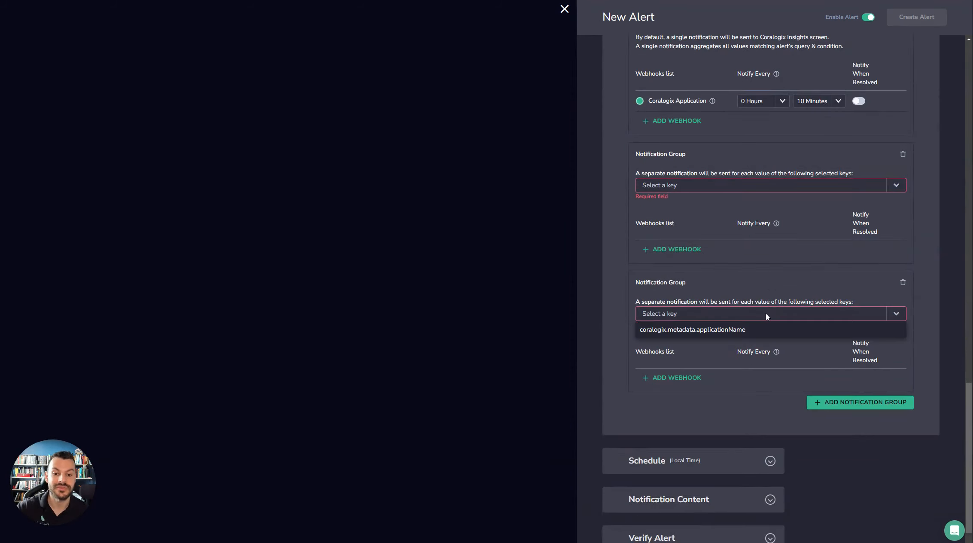
{"action": "left_click", "coordinate": [783, 337]}
{"action": "left_click", "coordinate": [670, 185]}
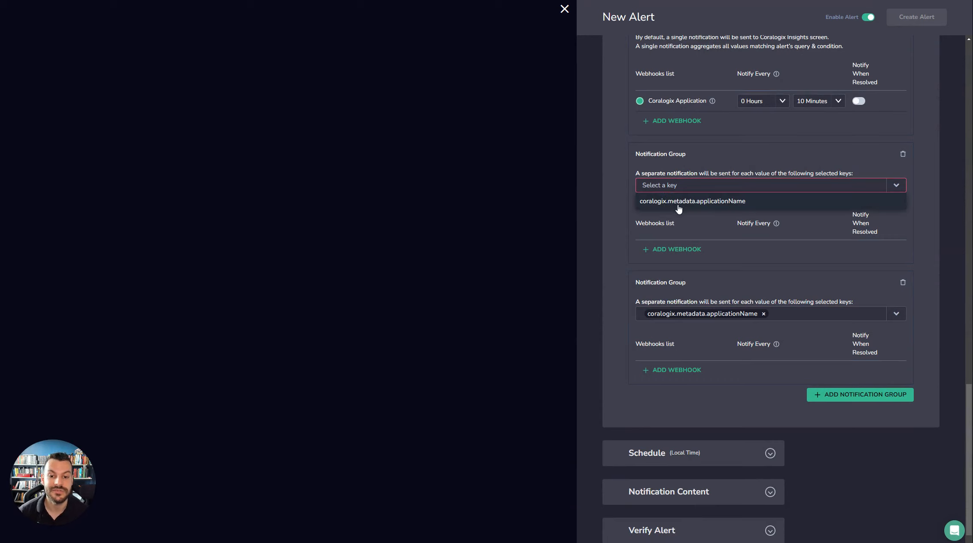
{"action": "left_click", "coordinate": [679, 204]}
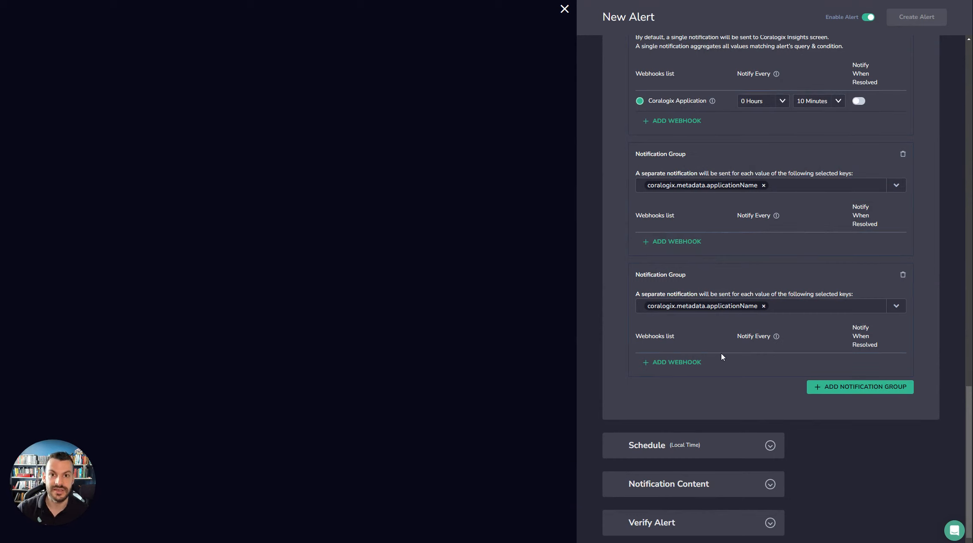
Expand the alert's Schedule with Limit Triggering enabled, and expand the Notification Content settings
{"action": "left_click", "coordinate": [771, 447]}
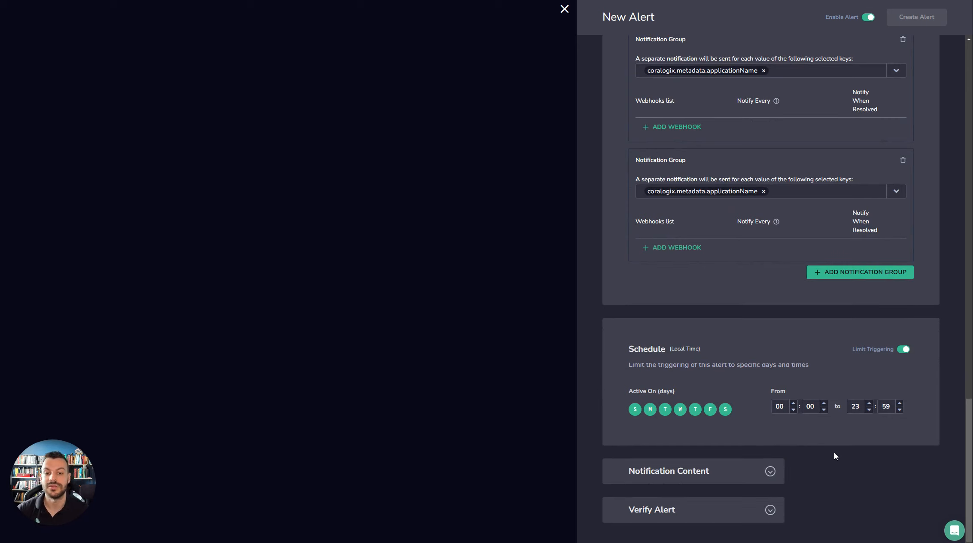
{"action": "scroll", "coordinate": [902, 351], "scroll_direction": "up", "scroll_amount": 1}
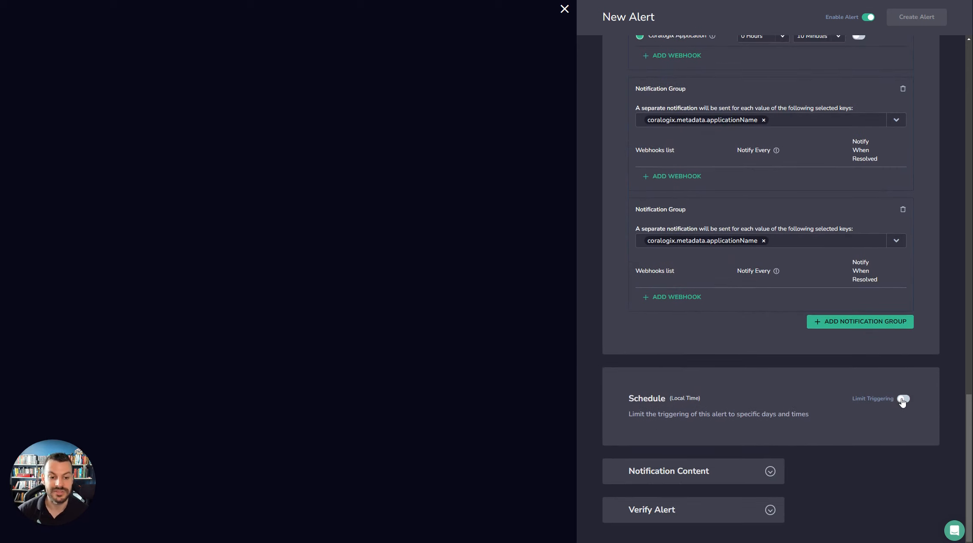
{"action": "scroll", "coordinate": [866, 395], "scroll_direction": "down", "scroll_amount": 1}
{"action": "left_click", "coordinate": [734, 469]}
{"action": "scroll", "coordinate": [808, 434], "scroll_direction": "down", "scroll_amount": 2}
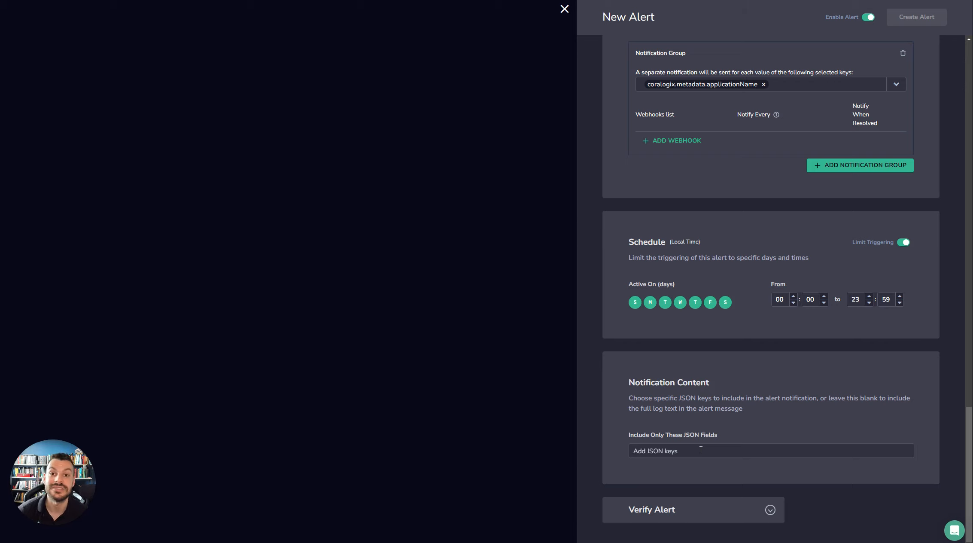
Add applicationName to the JSON fields included in the notification content, and remove it again
{"action": "type", "text": "ap"}
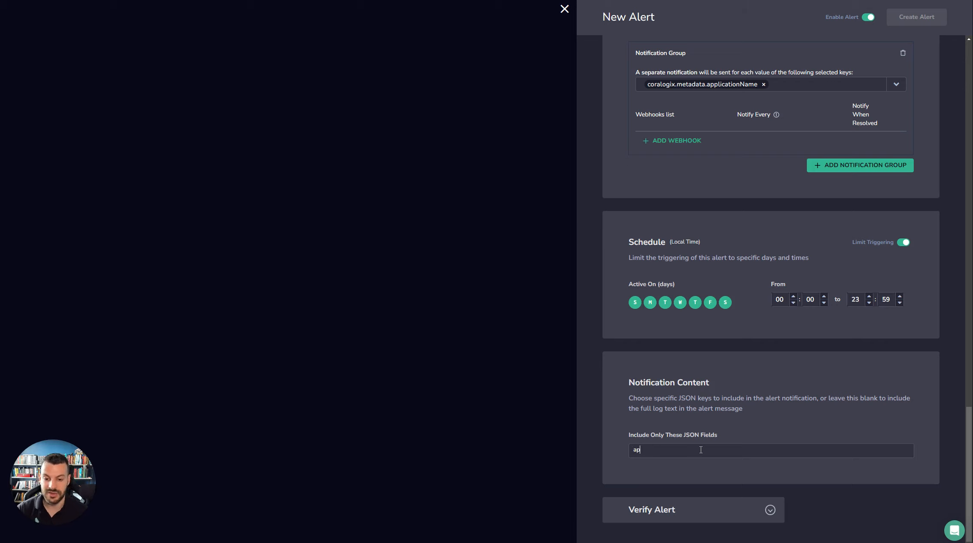
{"action": "type", "text": "plicationName"}
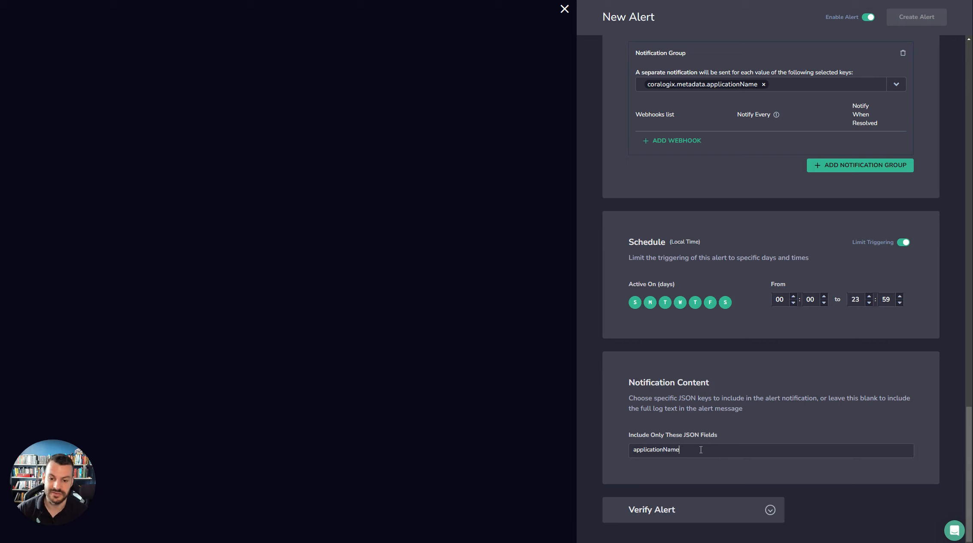
{"action": "key", "text": "Return"}
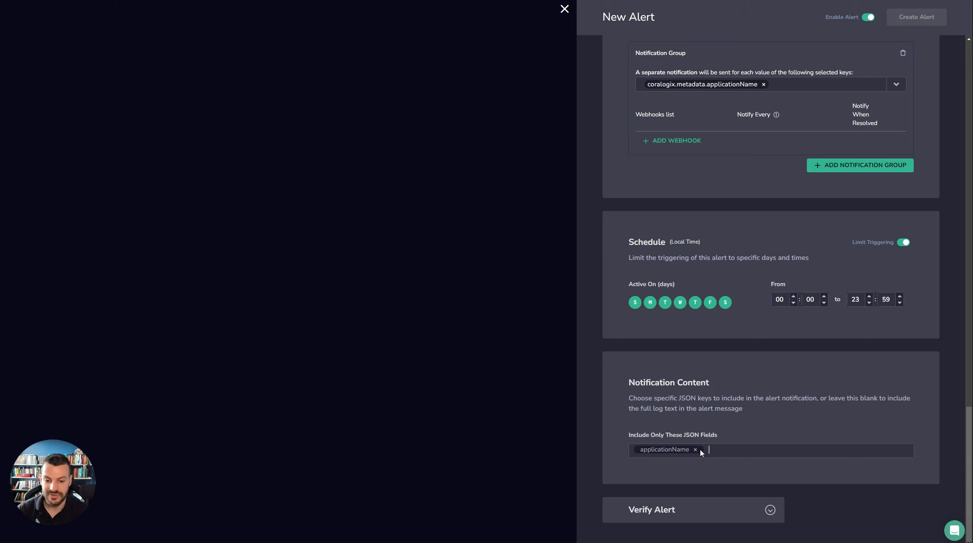
{"action": "left_click", "coordinate": [696, 449]}
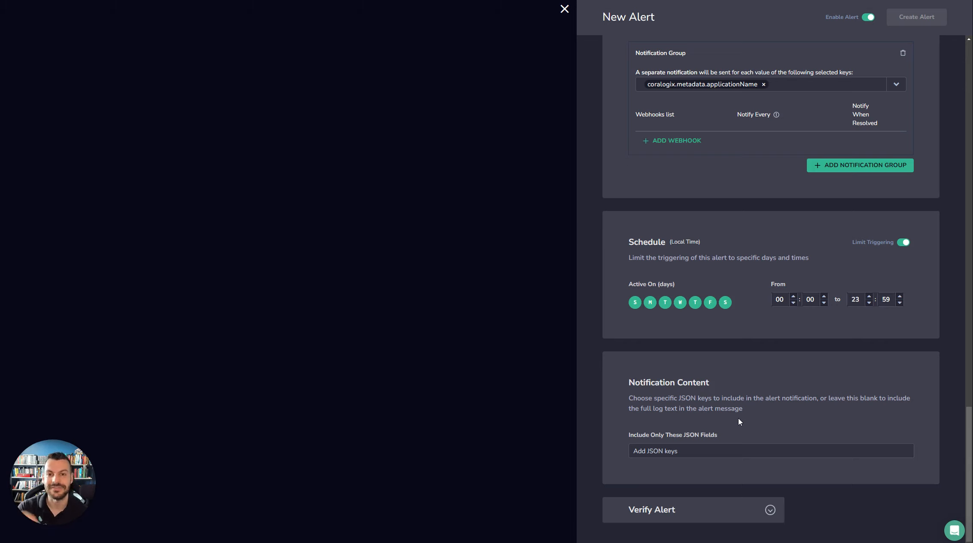
Expand Verify Alert and check how often the alert would have triggered in the previous 24 hours
{"action": "left_click", "coordinate": [733, 502]}
{"action": "scroll", "coordinate": [739, 496], "scroll_direction": "down", "scroll_amount": 3}
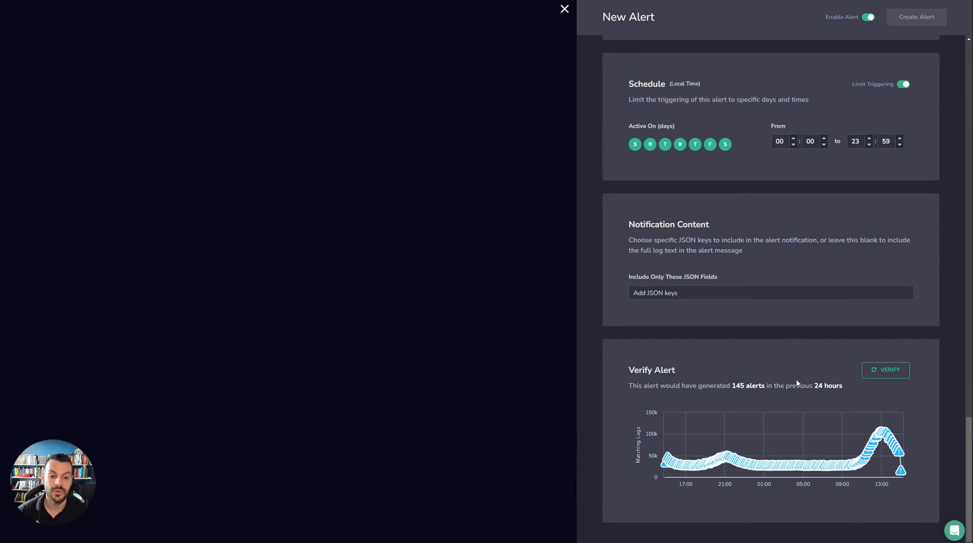
Limit the alert query's applications to prometheus only
{"action": "scroll", "coordinate": [743, 377], "scroll_direction": "up", "scroll_amount": 10}
{"action": "scroll", "coordinate": [744, 377], "scroll_direction": "up", "scroll_amount": 5}
{"action": "left_click", "coordinate": [730, 344]}
{"action": "scroll", "coordinate": [709, 318], "scroll_direction": "down", "scroll_amount": 5}
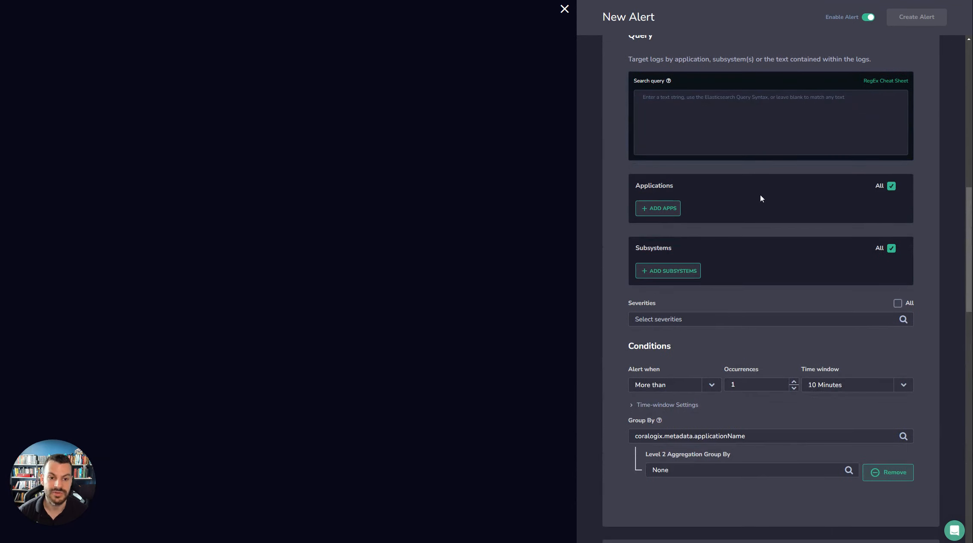
{"action": "left_click", "coordinate": [660, 211]}
{"action": "left_click", "coordinate": [721, 206]}
{"action": "scroll", "coordinate": [717, 289], "scroll_direction": "down", "scroll_amount": 2}
{"action": "left_click", "coordinate": [714, 265]}
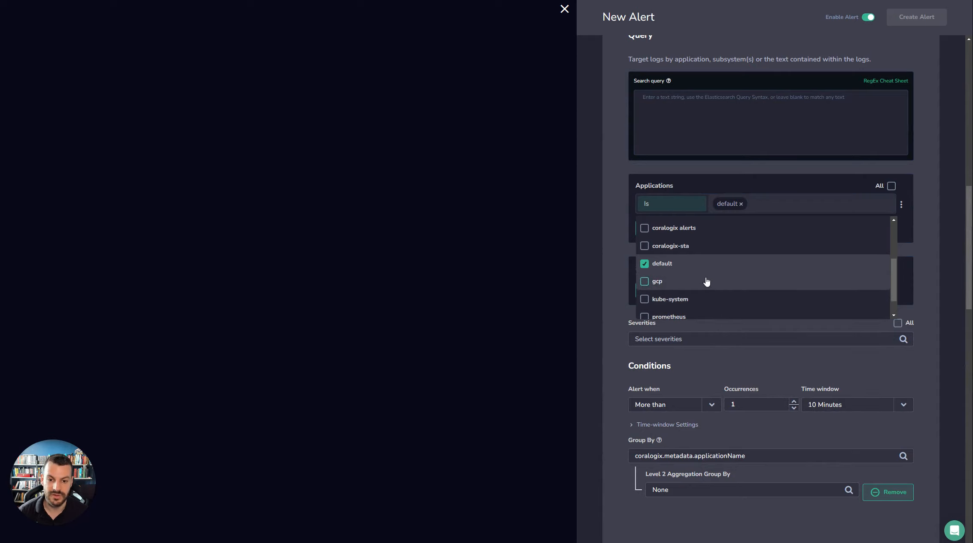
{"action": "left_click", "coordinate": [700, 264]}
{"action": "scroll", "coordinate": [688, 292], "scroll_direction": "down", "scroll_amount": 1}
{"action": "left_click", "coordinate": [755, 292]}
{"action": "left_click", "coordinate": [938, 291]}
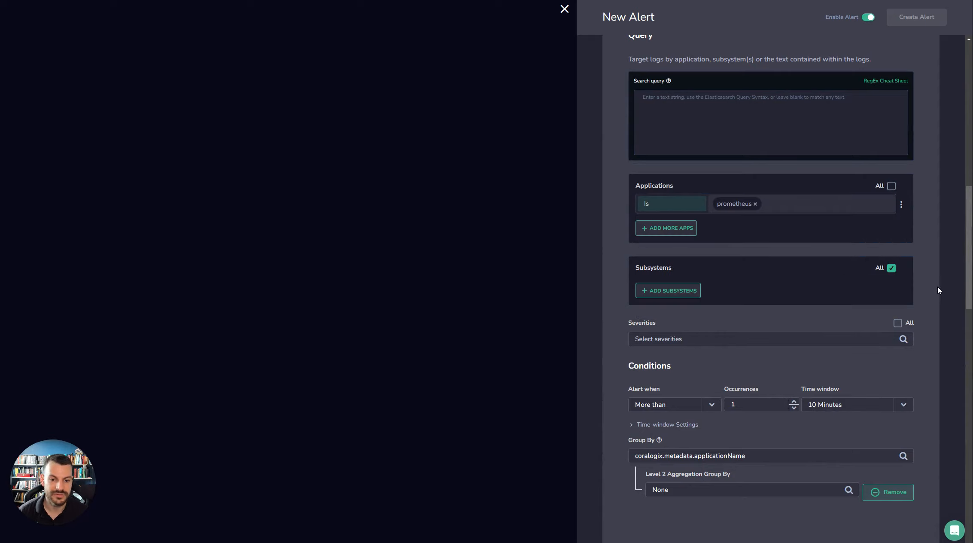
Verify the alert again with the changed application filter
{"action": "scroll", "coordinate": [756, 302], "scroll_direction": "down", "scroll_amount": 20}
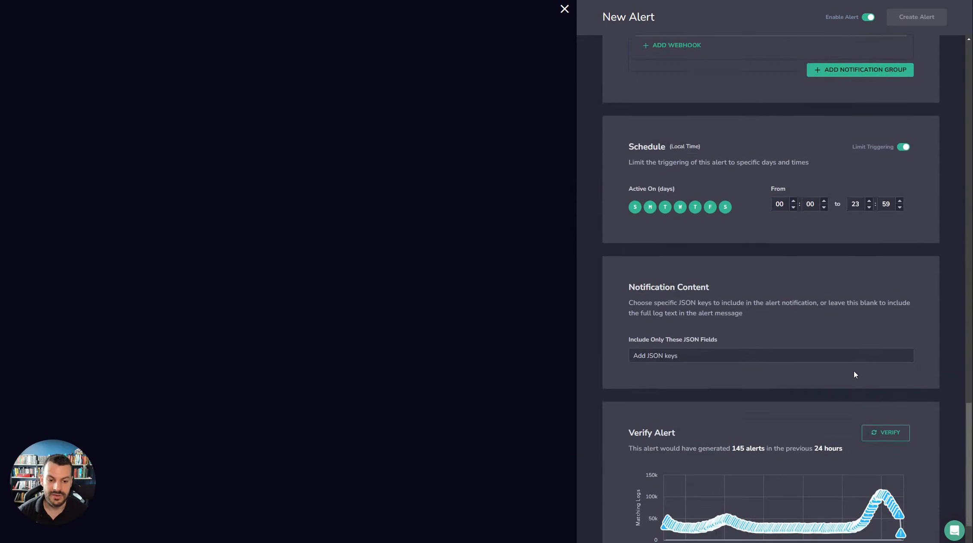
{"action": "left_click", "coordinate": [878, 370]}
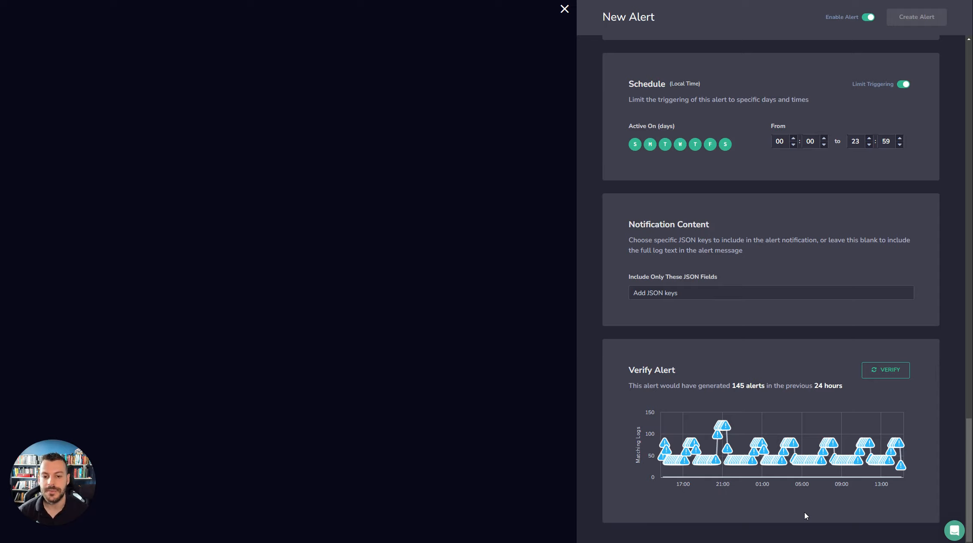
Review the alert form from the alert type through query, conditions, notification groups, schedule and notification content to the verification chart
{"action": "scroll", "coordinate": [811, 506], "scroll_direction": "up", "scroll_amount": 9}
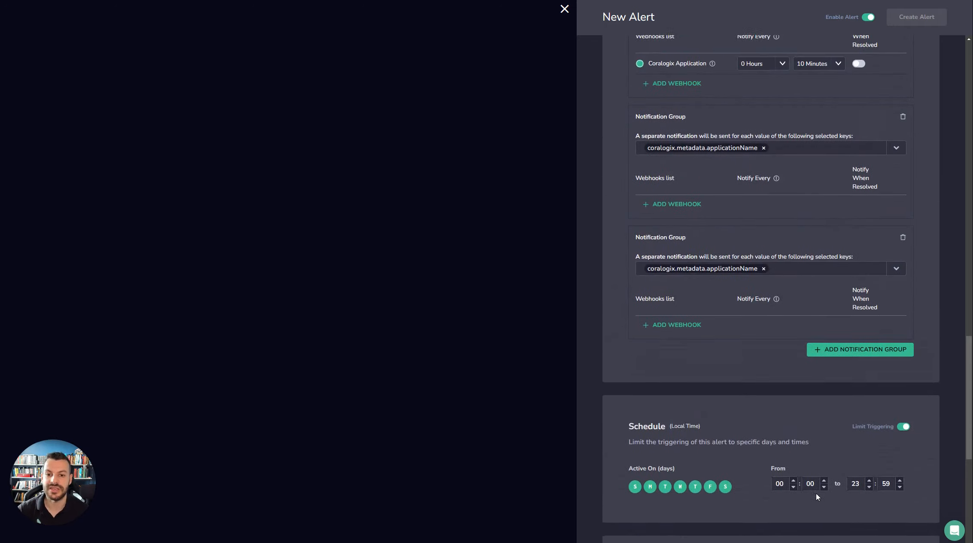
{"action": "scroll", "coordinate": [816, 493], "scroll_direction": "up", "scroll_amount": 13}
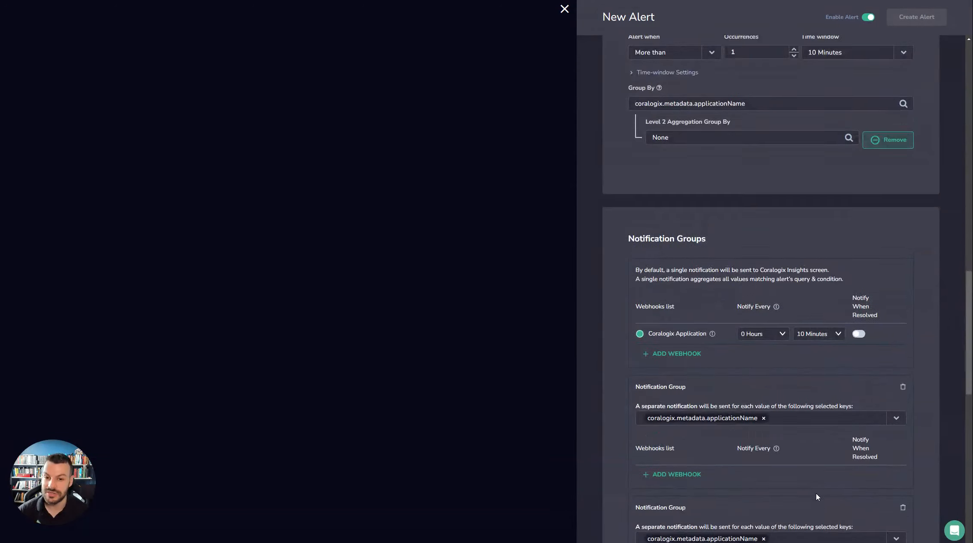
{"action": "scroll", "coordinate": [817, 493], "scroll_direction": "up", "scroll_amount": 10}
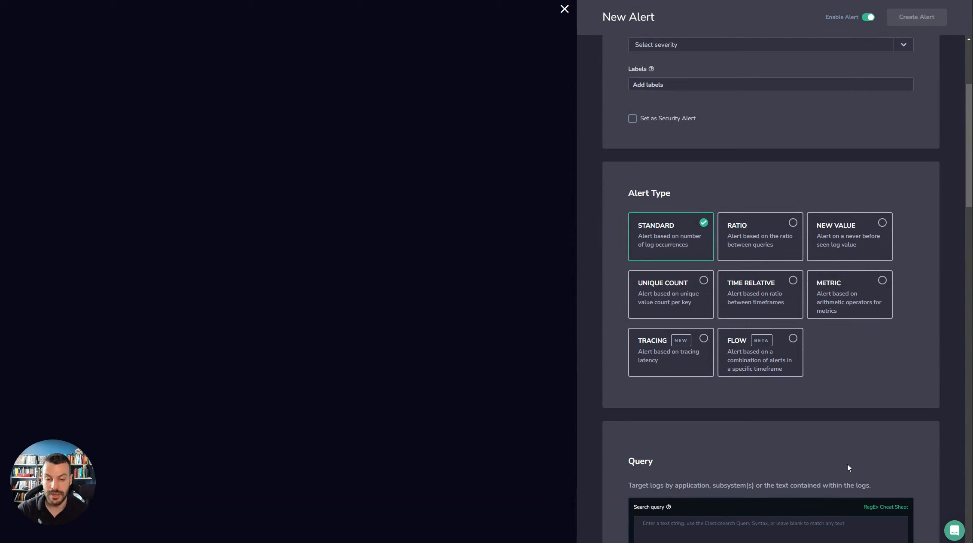
{"action": "scroll", "coordinate": [848, 464], "scroll_direction": "down", "scroll_amount": 14}
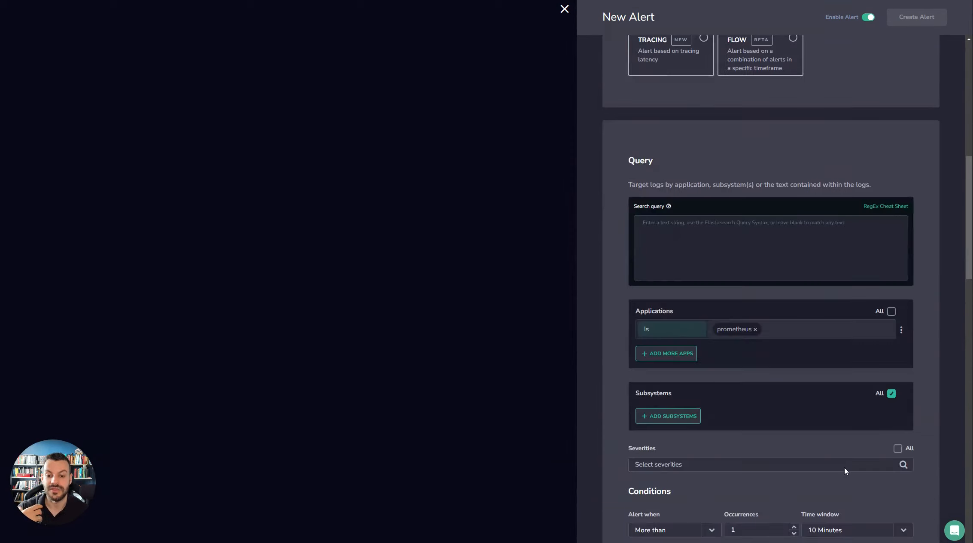
{"action": "scroll", "coordinate": [845, 475], "scroll_direction": "down", "scroll_amount": 1}
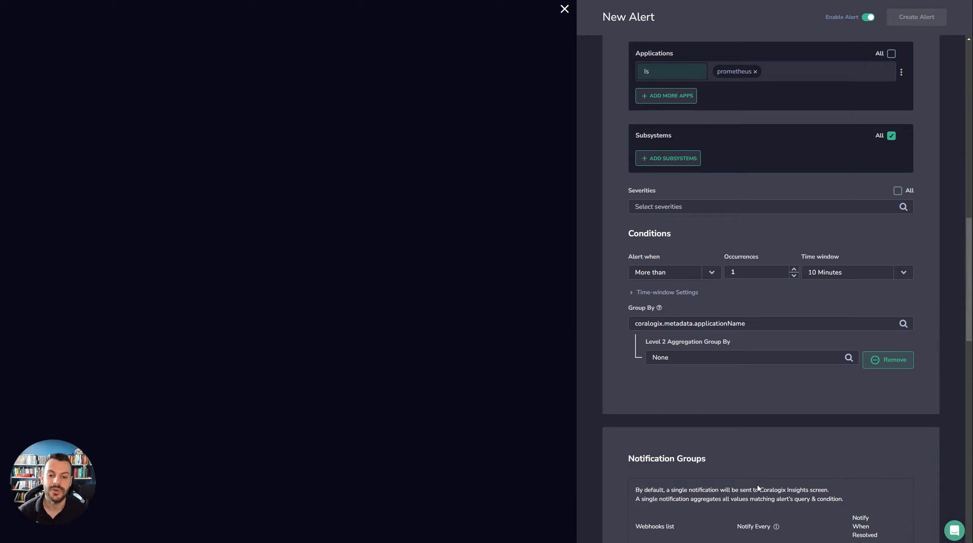
{"action": "scroll", "coordinate": [760, 478], "scroll_direction": "down", "scroll_amount": 7}
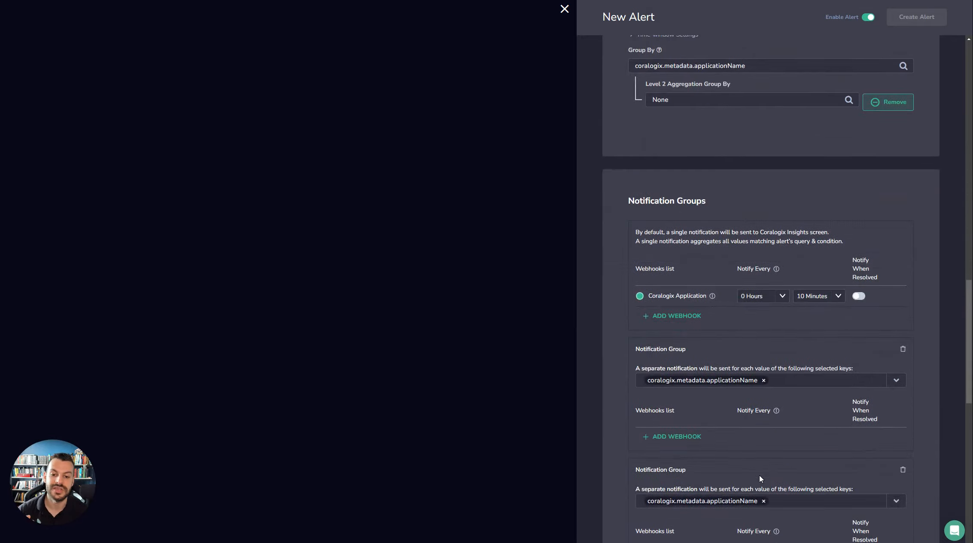
{"action": "scroll", "coordinate": [762, 477], "scroll_direction": "up", "scroll_amount": 6}
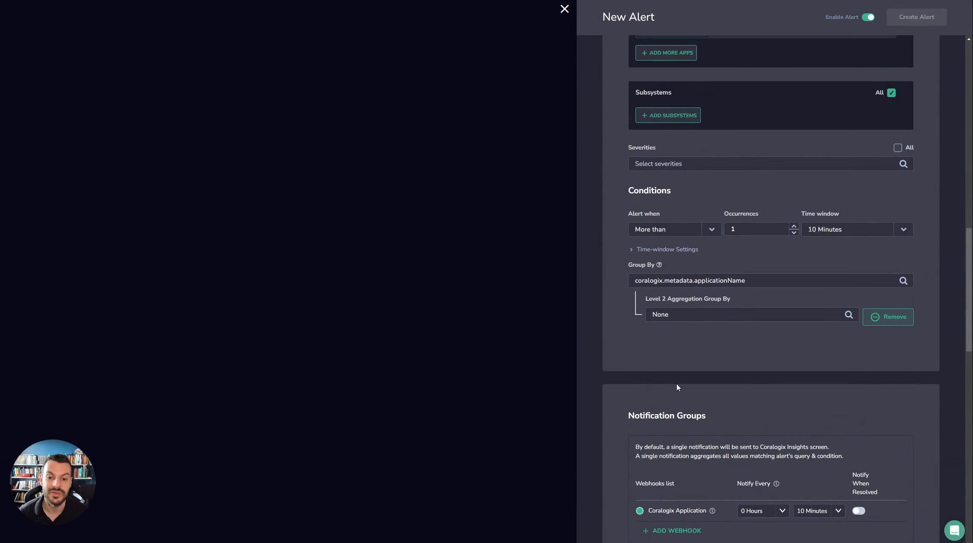
{"action": "scroll", "coordinate": [681, 380], "scroll_direction": "up", "scroll_amount": 2}
{"action": "scroll", "coordinate": [719, 393], "scroll_direction": "down", "scroll_amount": 12}
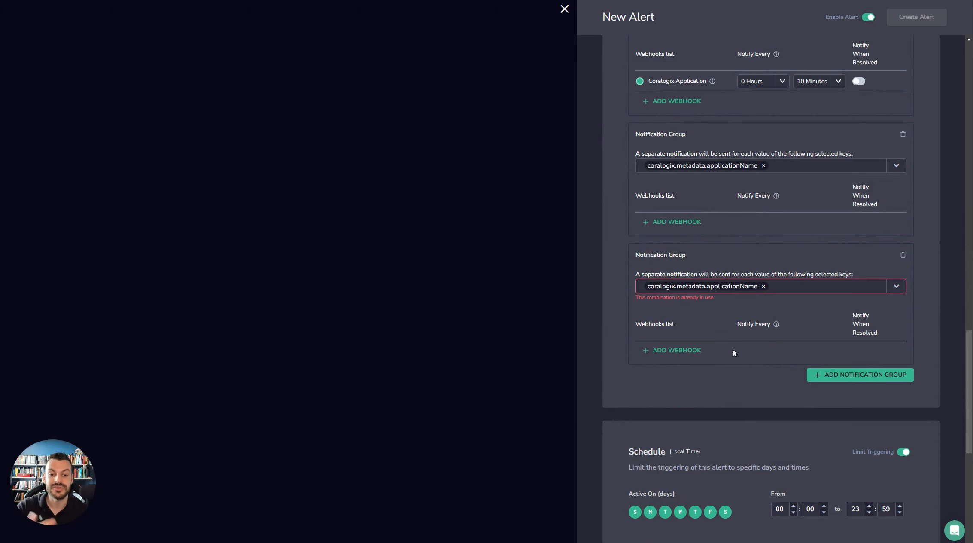
{"action": "scroll", "coordinate": [733, 352], "scroll_direction": "down", "scroll_amount": 8}
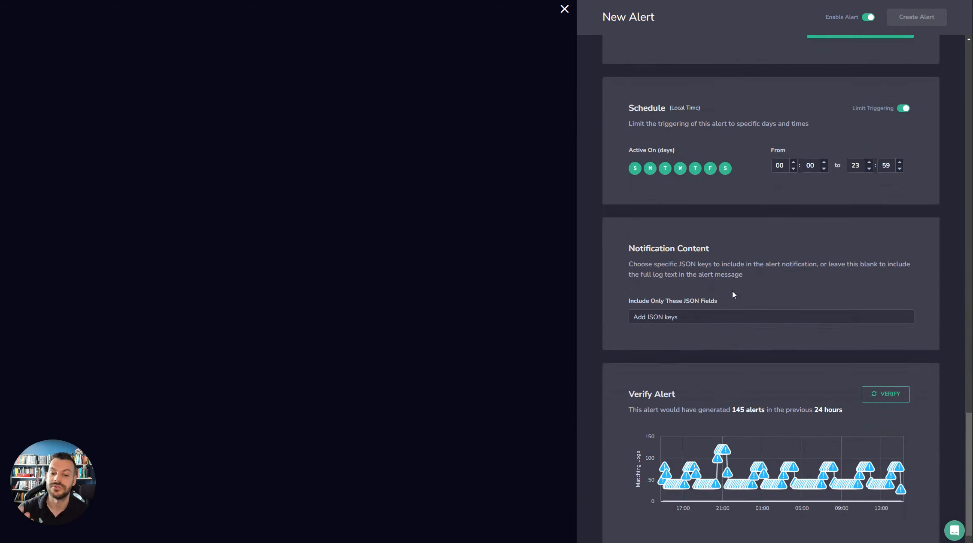
{"action": "scroll", "coordinate": [734, 293], "scroll_direction": "down", "scroll_amount": 1}
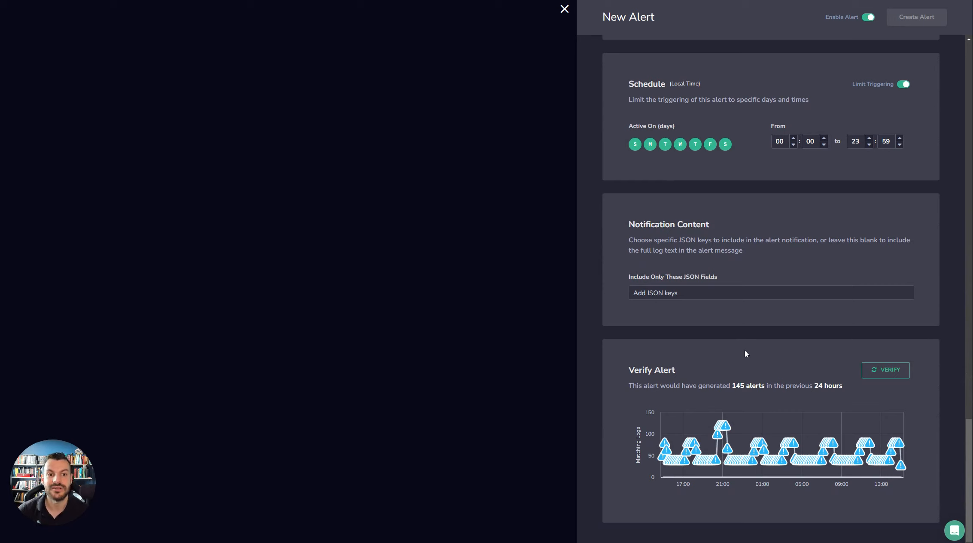